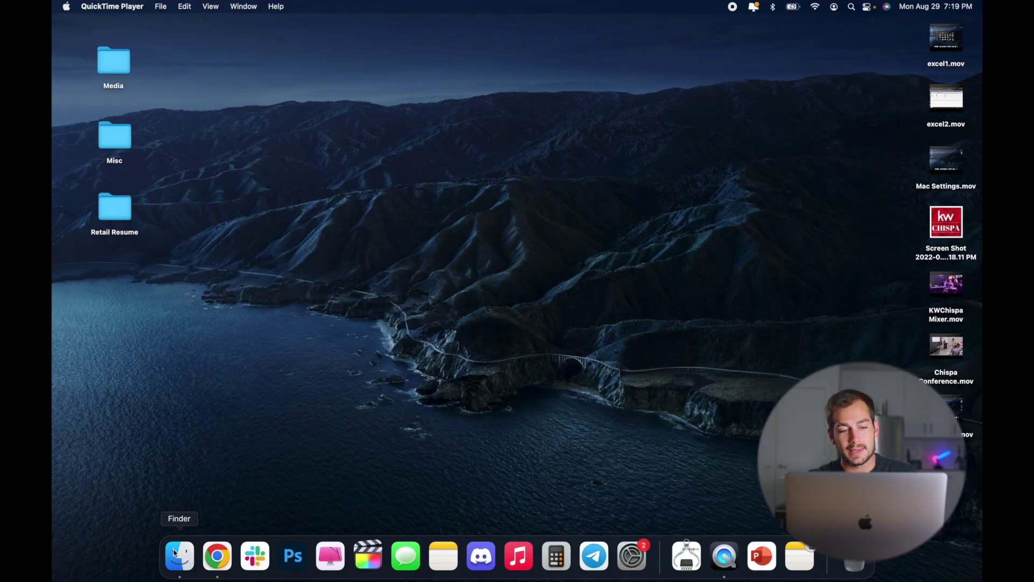
# - Launch Microsoft Word from the Applications folder in Finder
pyautogui.click(180, 556)
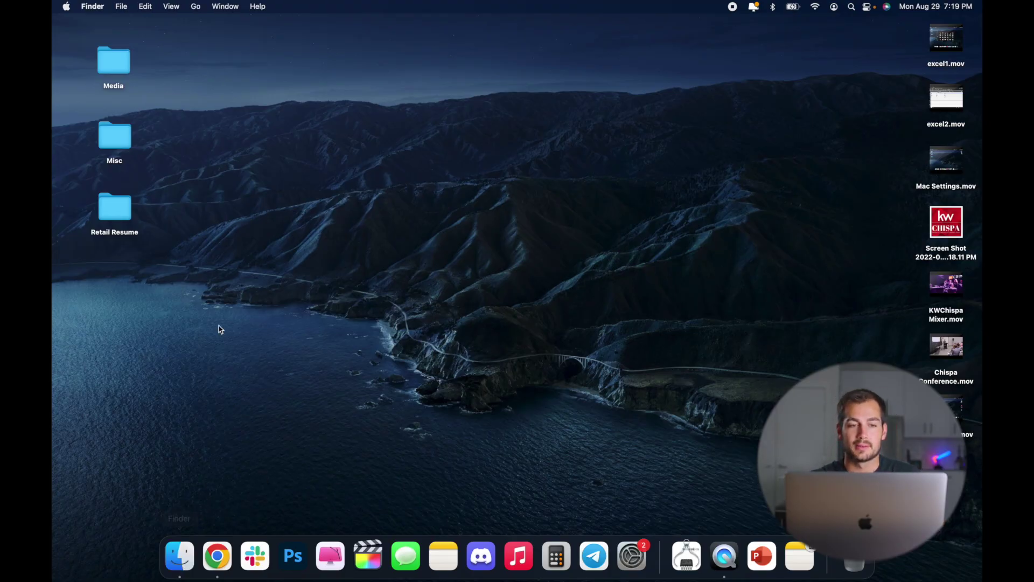
pyautogui.click(310, 160)
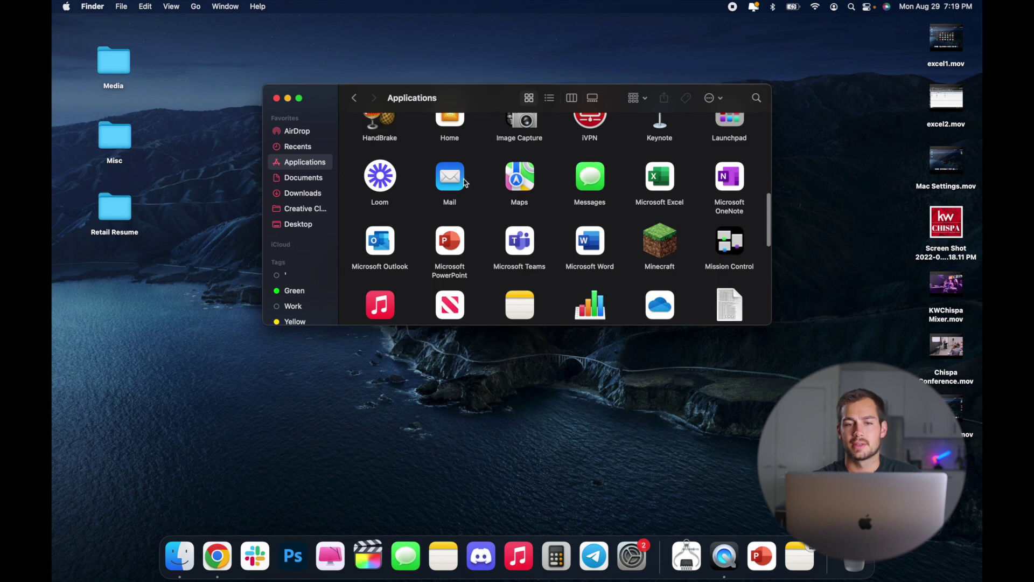
pyautogui.click(590, 244)
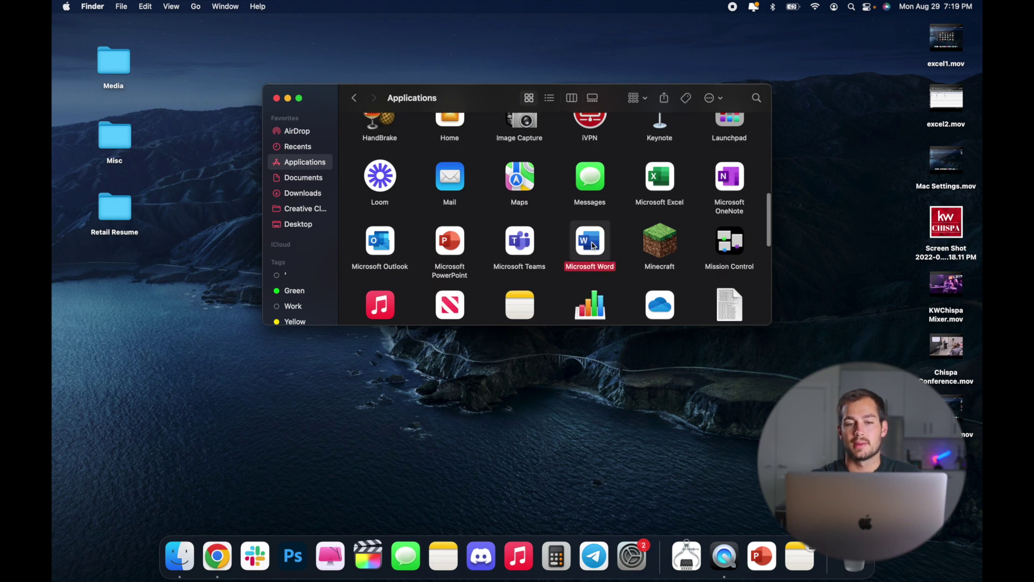
pyautogui.scroll(-2, 591, 246)
pyautogui.doubleClick(586, 197)
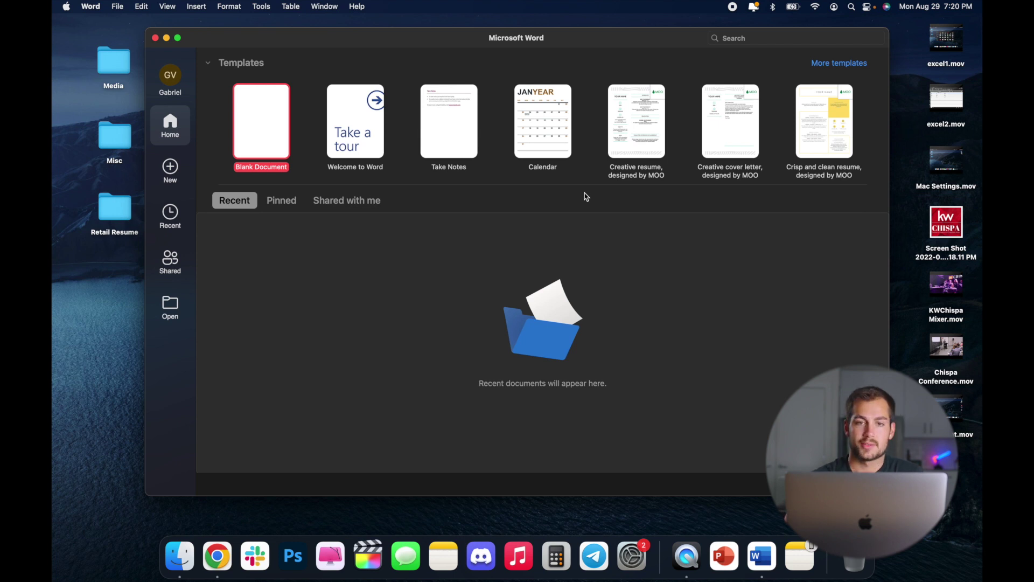
# - Maximise the Word start window and browse the full template gallery
pyautogui.click(177, 38)
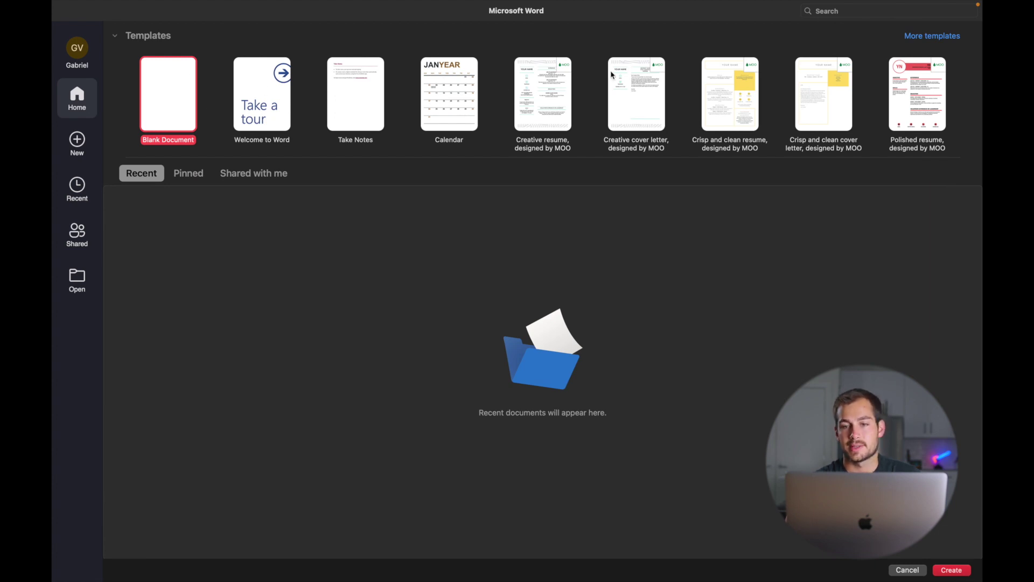
pyautogui.click(939, 36)
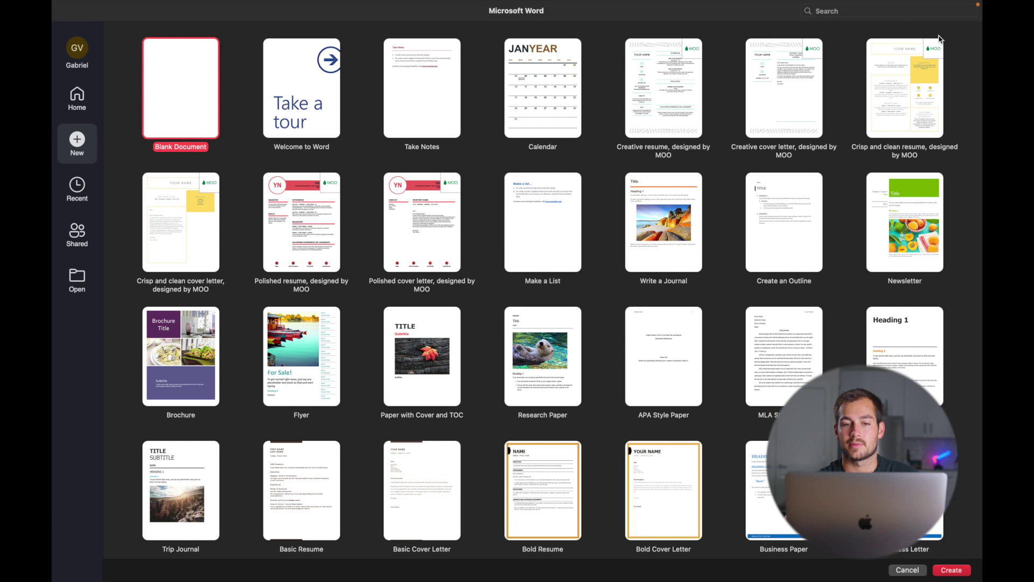
pyautogui.scroll(-5, 648, 252)
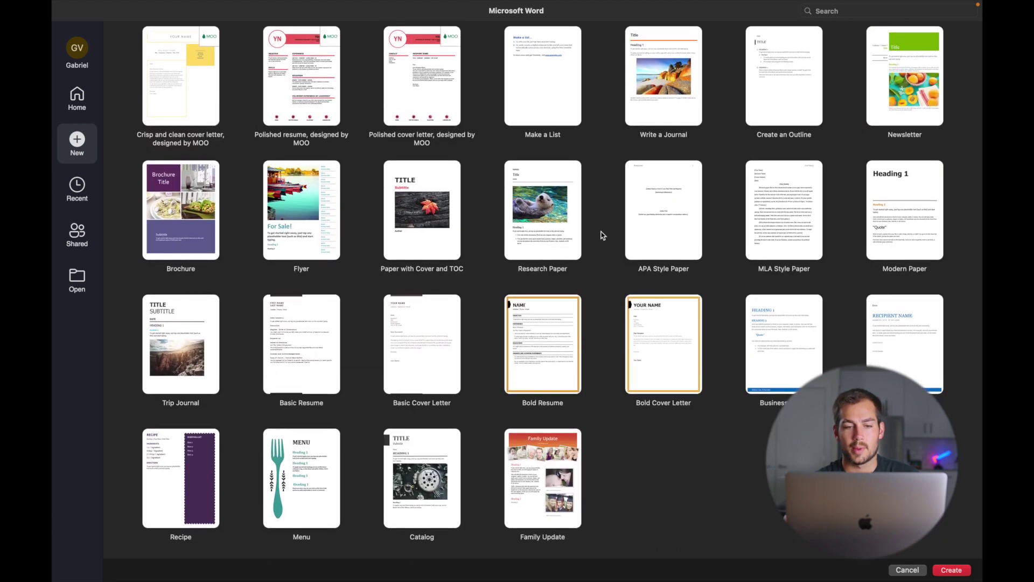
pyautogui.scroll(6, 601, 233)
pyautogui.click(816, 13)
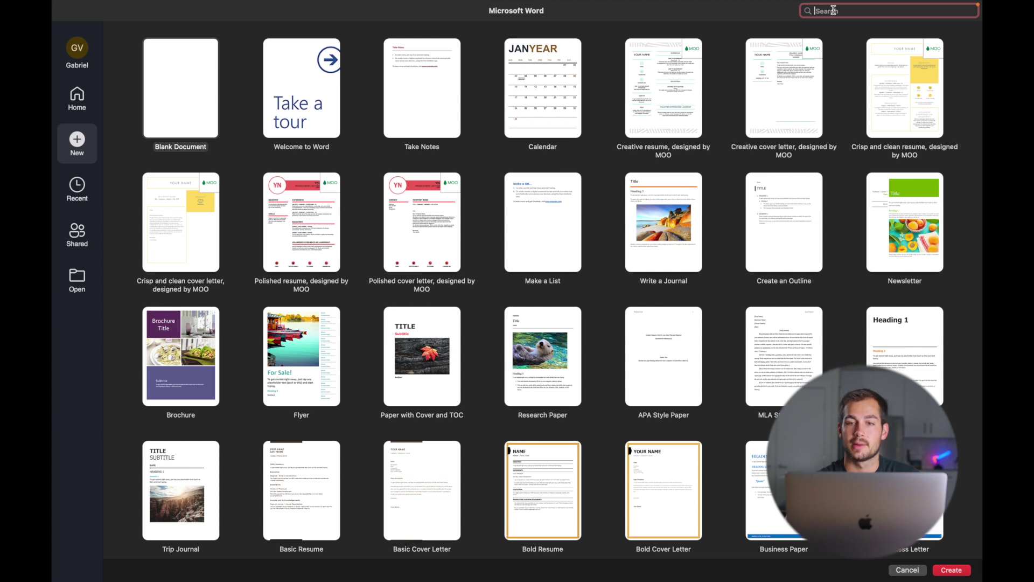
# - Return to the start page's Home view and create a new Blank Document
pyautogui.click(78, 64)
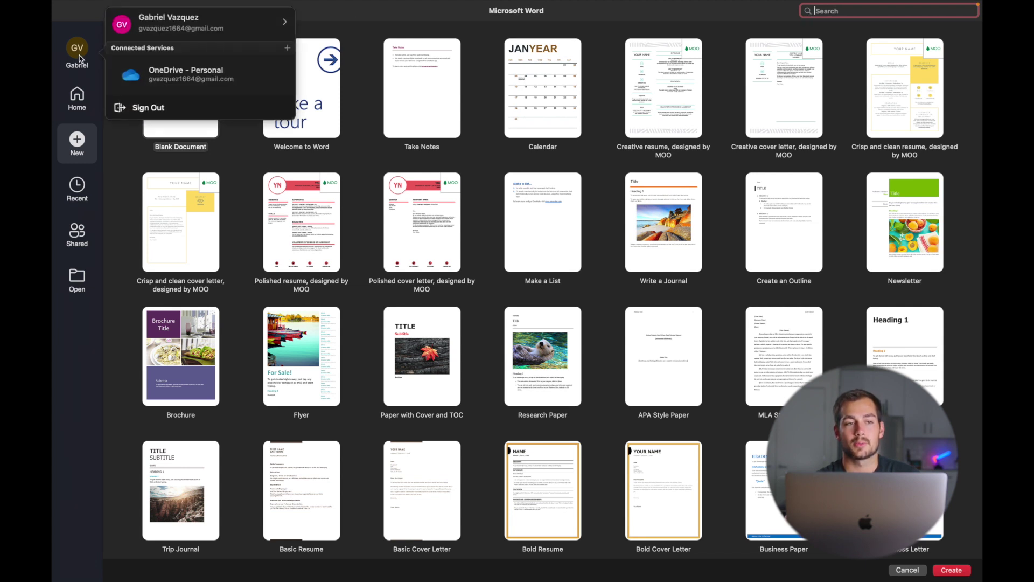
pyautogui.click(76, 87)
pyautogui.click(77, 96)
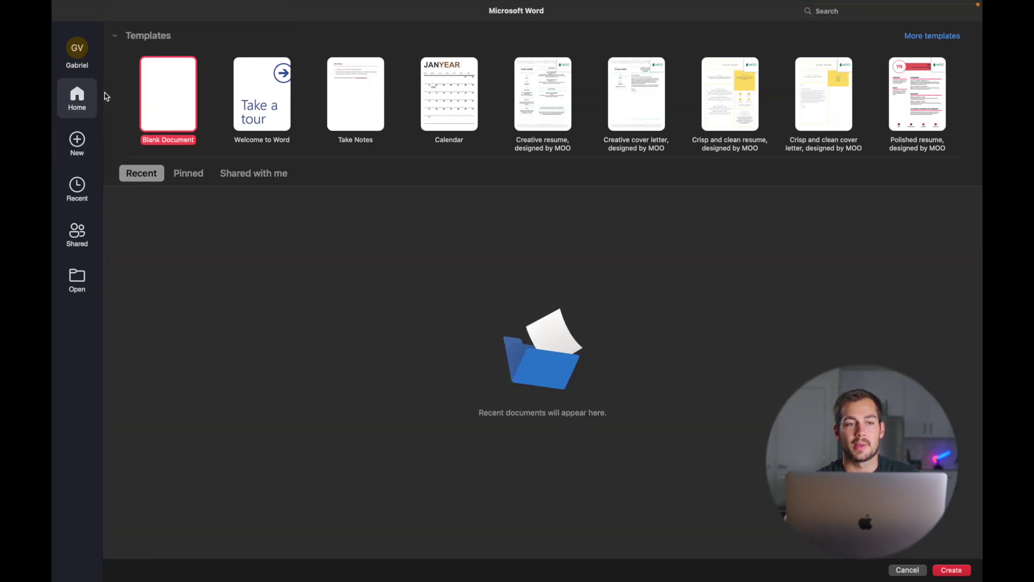
pyautogui.doubleClick(171, 101)
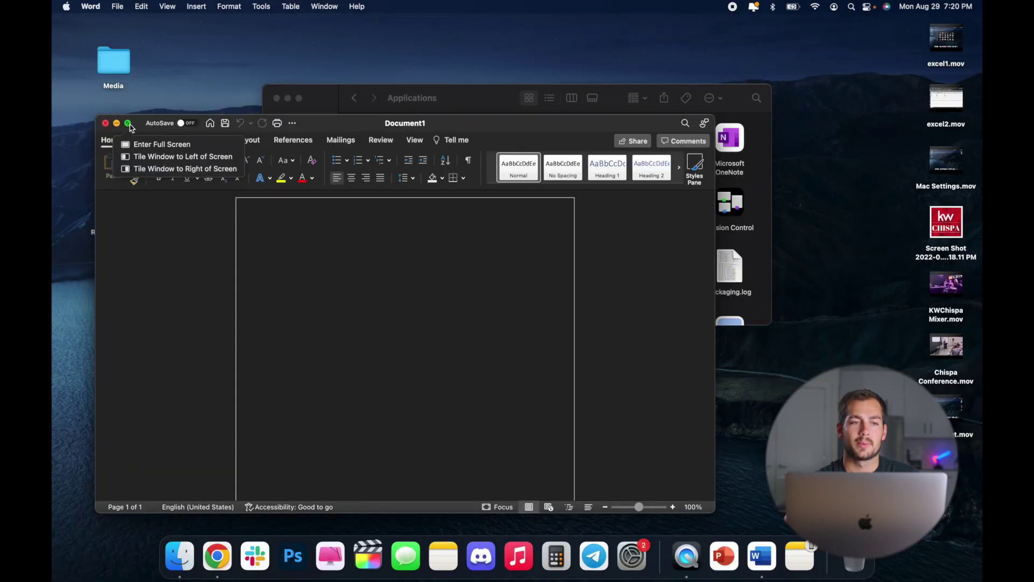
# - Make Document1 fill the screen and glance over the Insert and Draw tabs
pyautogui.click(128, 124)
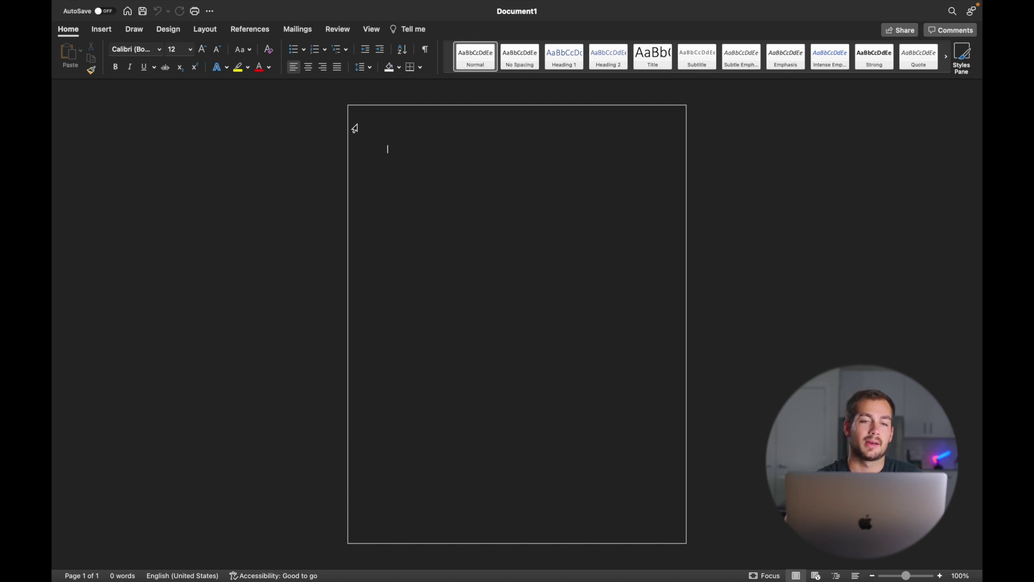
pyautogui.click(101, 30)
pyautogui.click(134, 30)
pyautogui.click(68, 30)
pyautogui.click(101, 30)
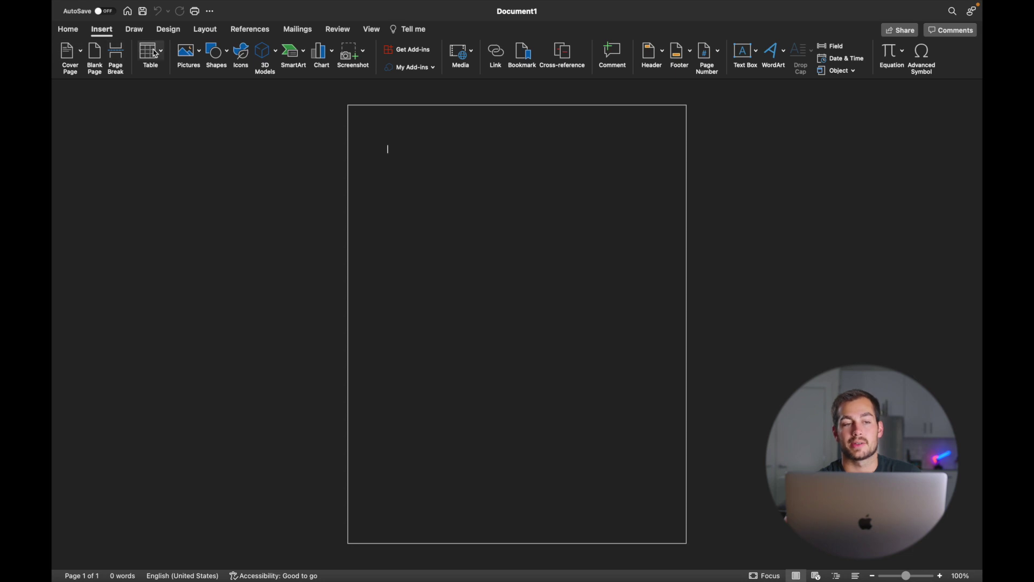
# - Tour the Draw, Design, Layout, References and Mailings tabs, then return to Home
pyautogui.click(133, 31)
pyautogui.click(172, 32)
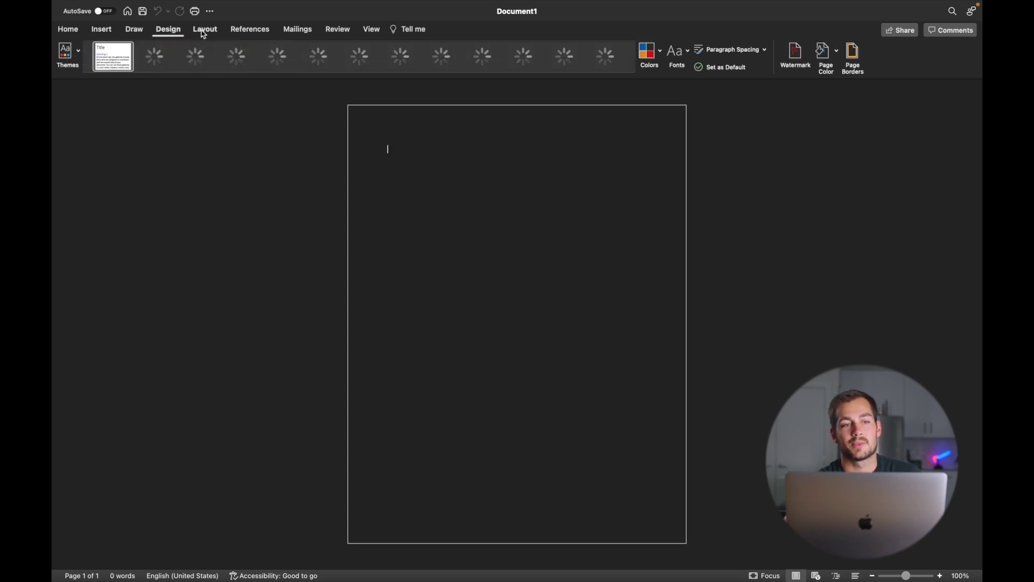
pyautogui.click(205, 33)
pyautogui.click(267, 30)
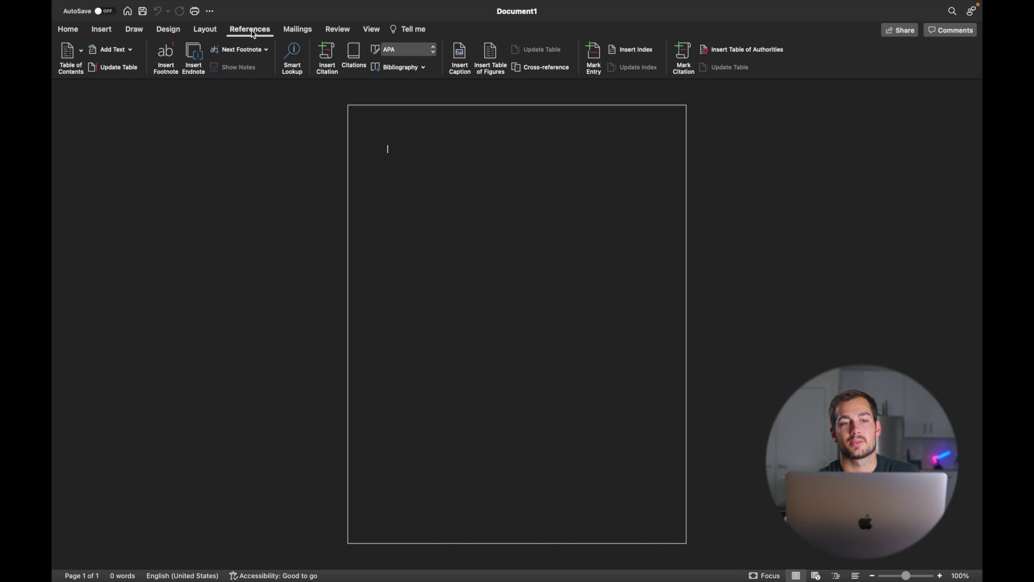
pyautogui.click(296, 31)
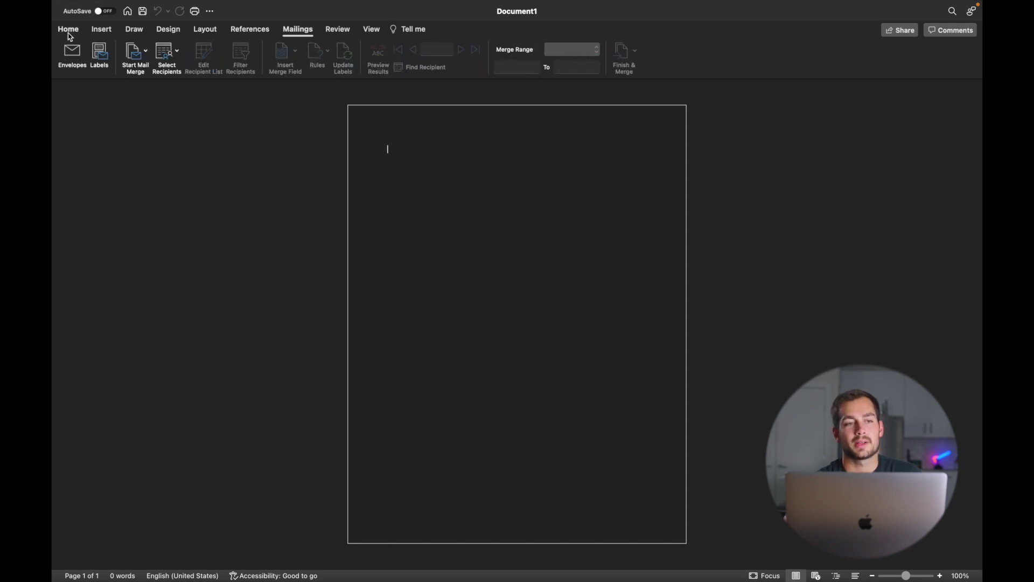
pyautogui.click(69, 30)
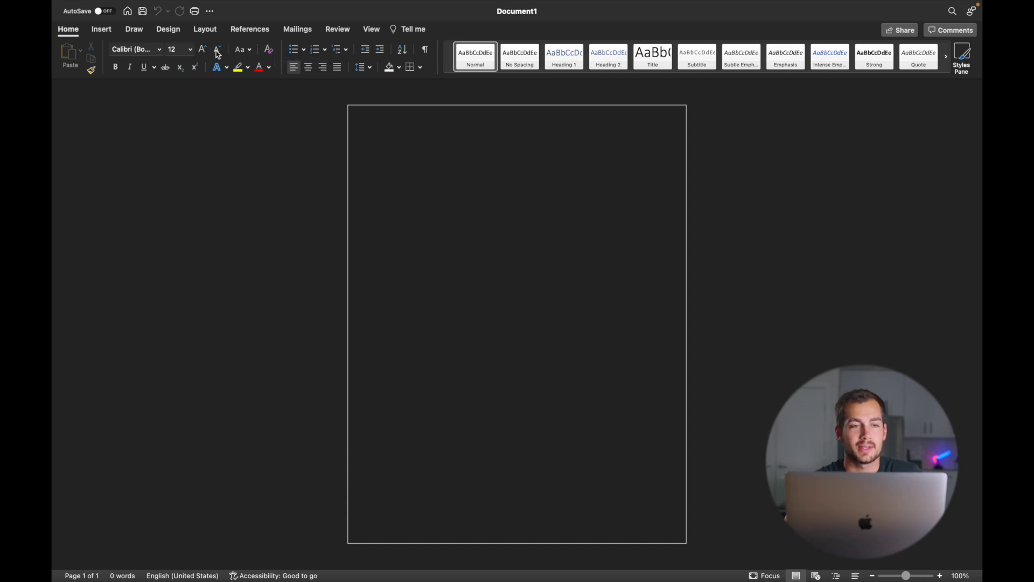
pyautogui.click(154, 68)
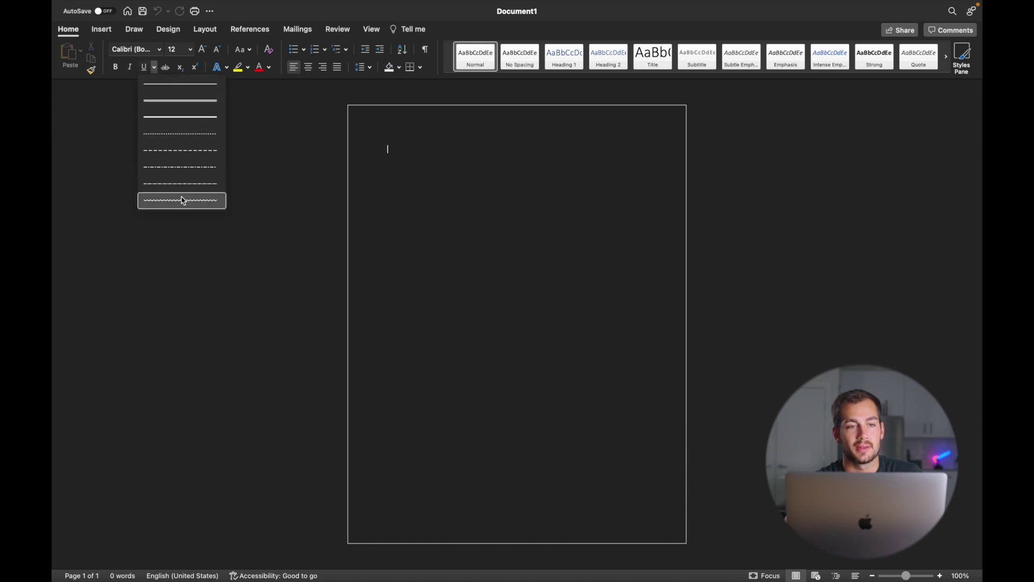
pyautogui.click(101, 29)
pyautogui.click(306, 56)
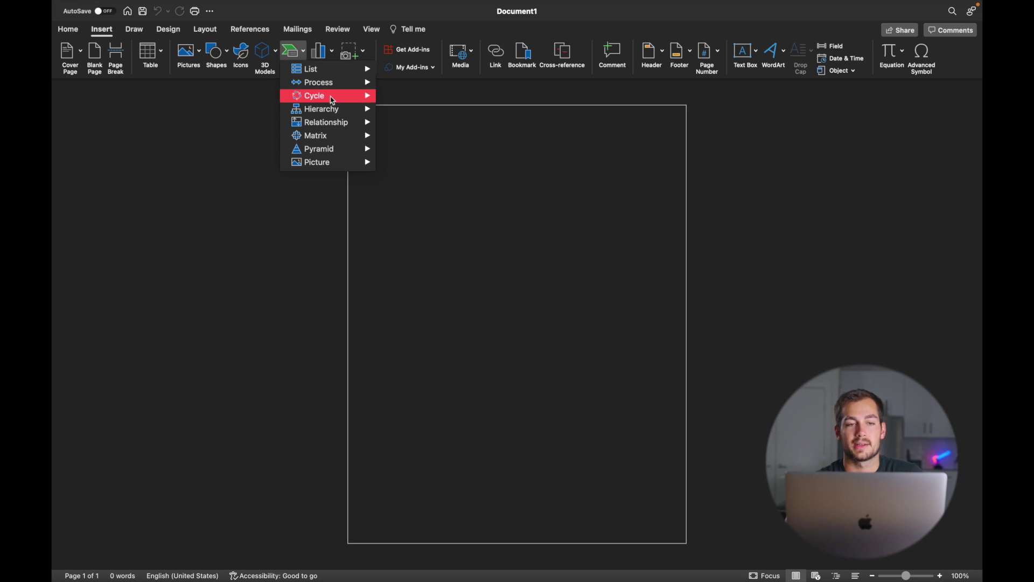
pyautogui.moveTo(330, 96)
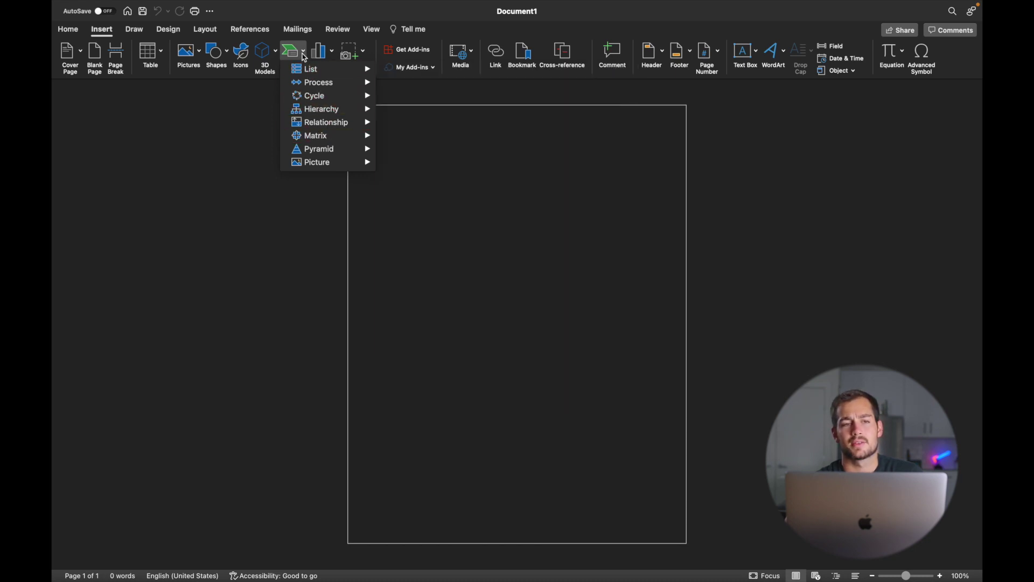
pyautogui.click(305, 54)
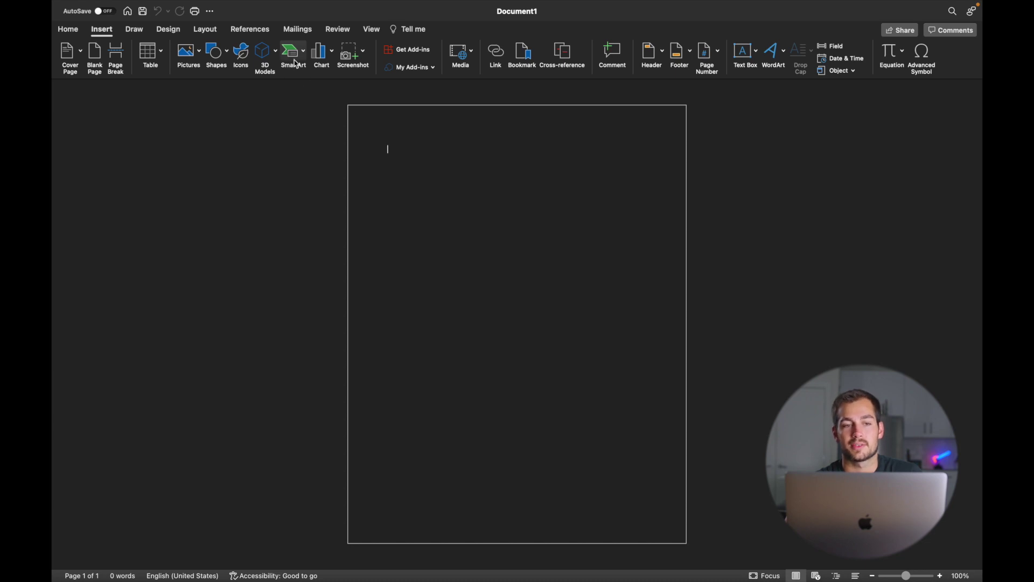
pyautogui.click(305, 54)
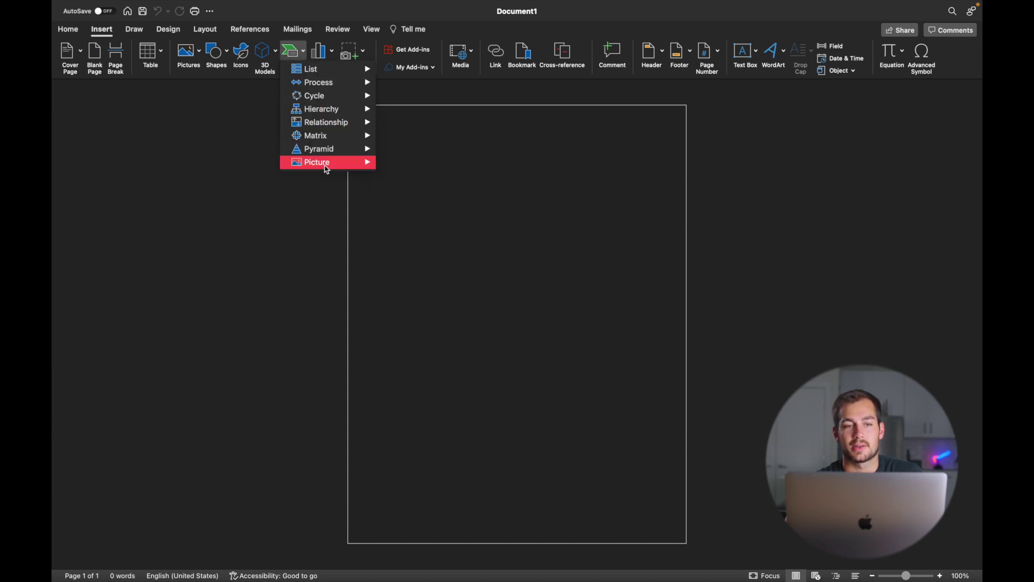
pyautogui.click(295, 54)
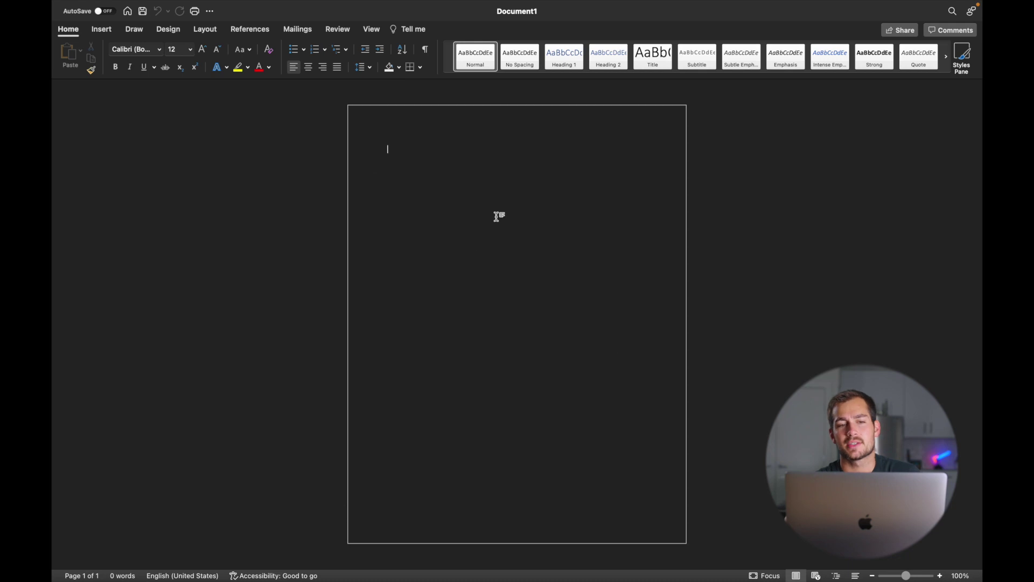
# - Zoom the page to about 134% and turn on the rulers from the View tab
pyautogui.moveTo(905, 576); pyautogui.dragTo(910, 577)
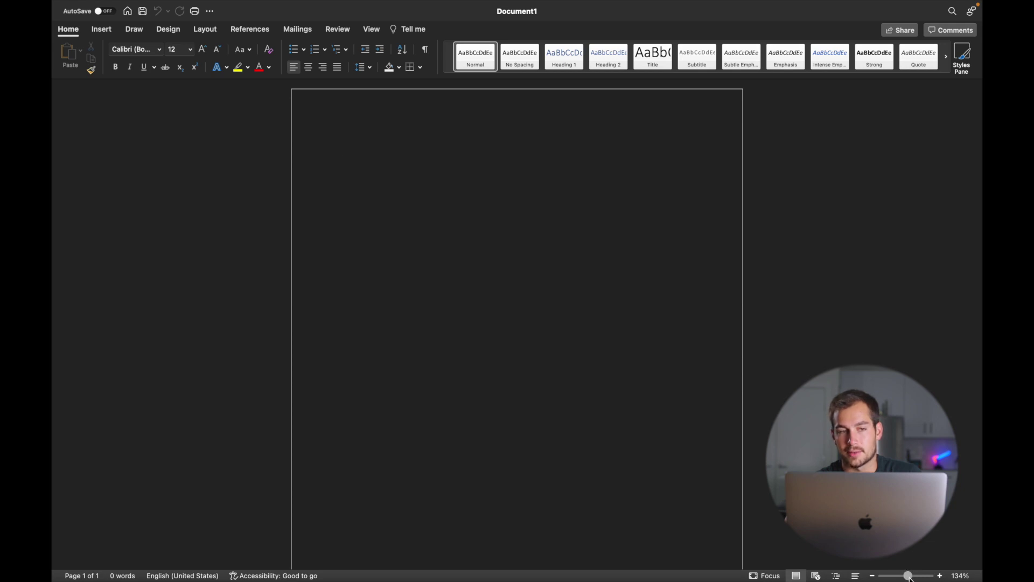
pyautogui.moveTo(909, 577); pyautogui.dragTo(908, 578)
pyautogui.press('super+f')
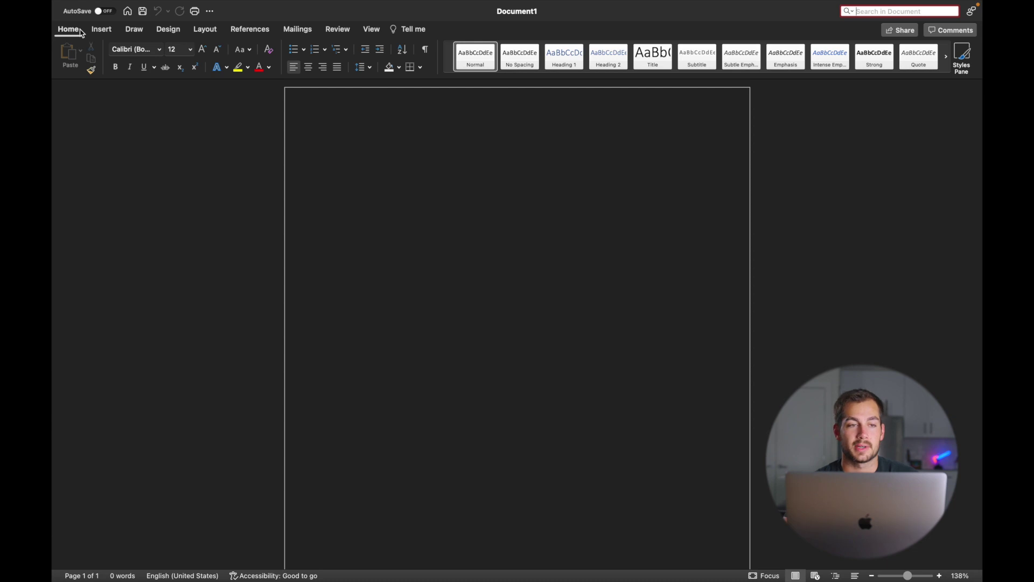
pyautogui.click(369, 31)
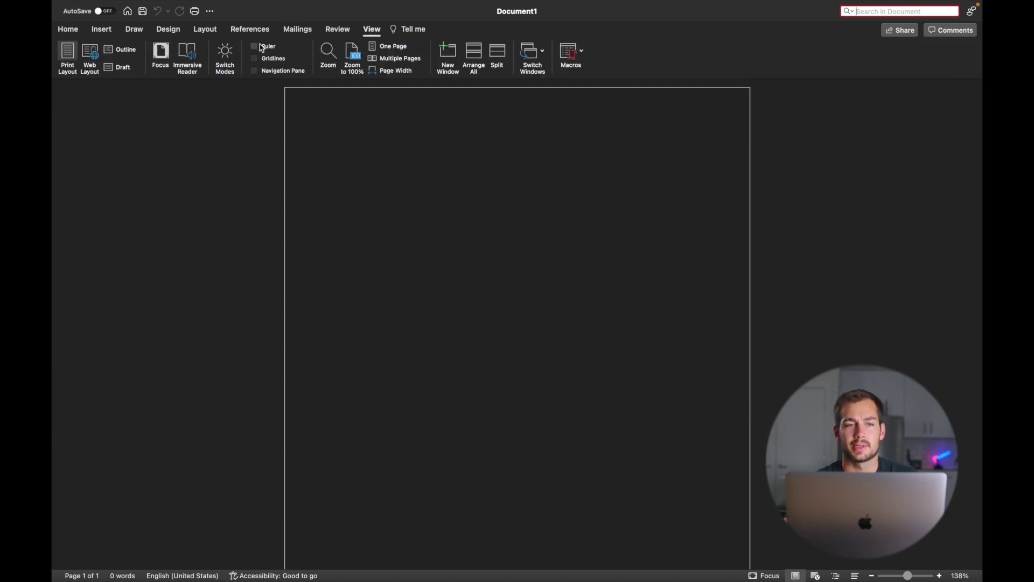
pyautogui.click(256, 48)
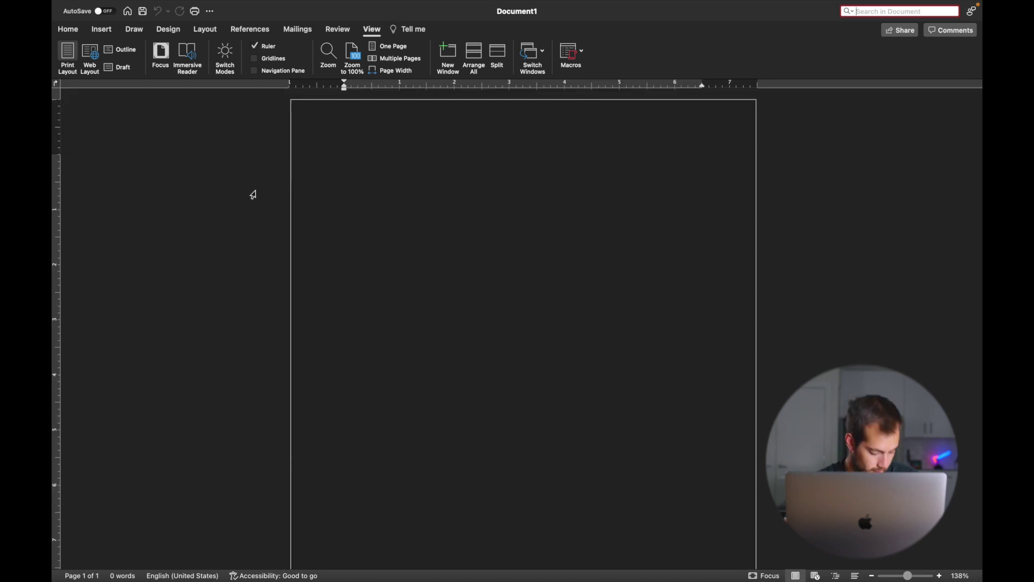
pyautogui.click(482, 131)
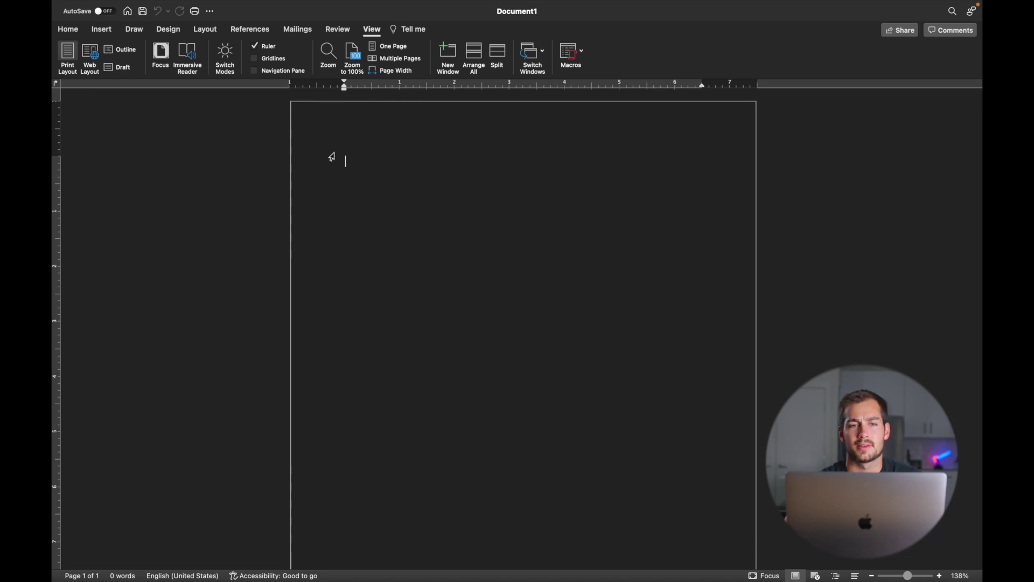
# - Type a right-aligned contact block with the author's name, Slate Media and contact e-mail
pyautogui.click(66, 31)
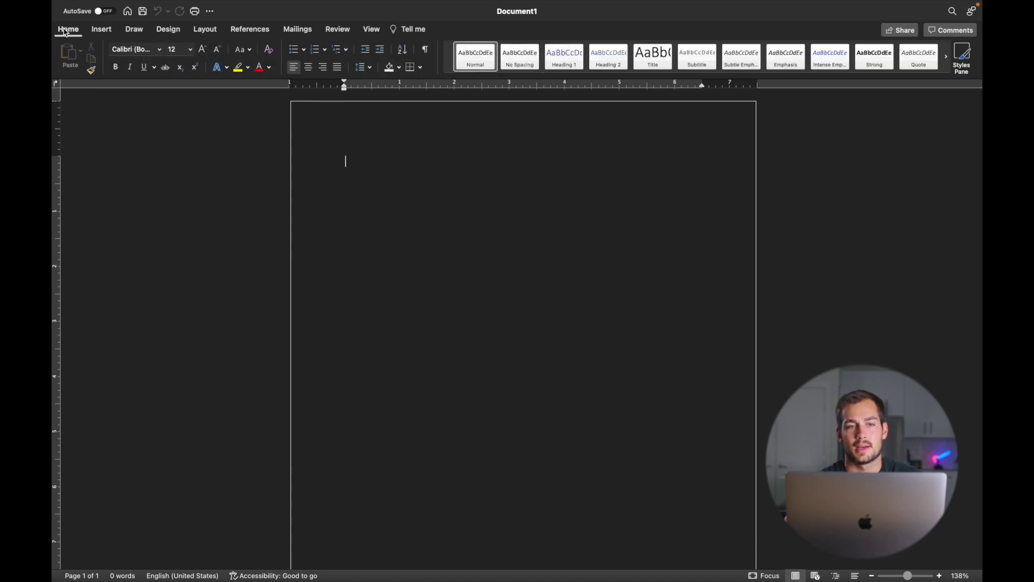
pyautogui.click(324, 68)
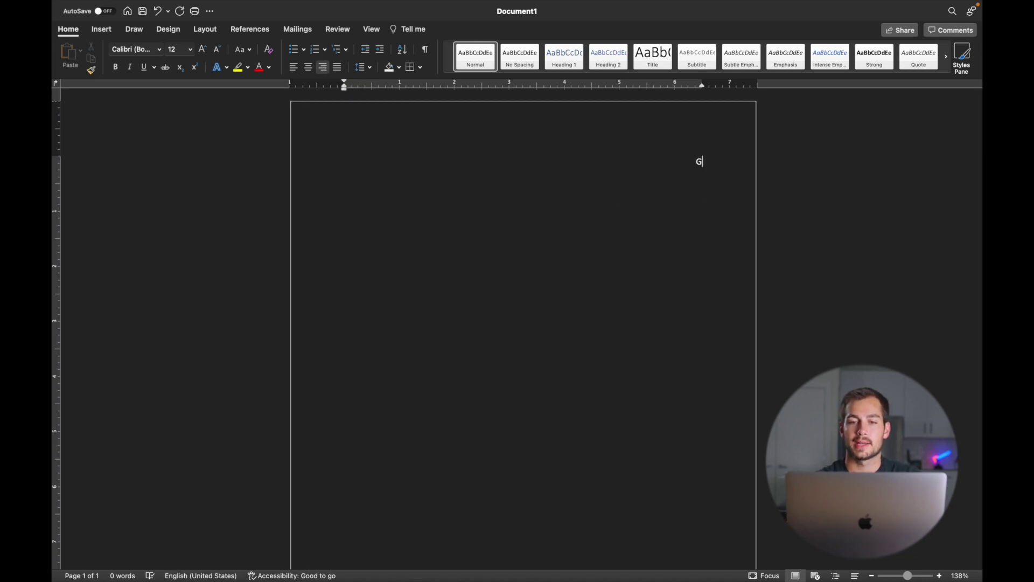
pyautogui.write('abriel Vazquez')
pyautogui.press('Return')
pyautogui.write('Slate Media')
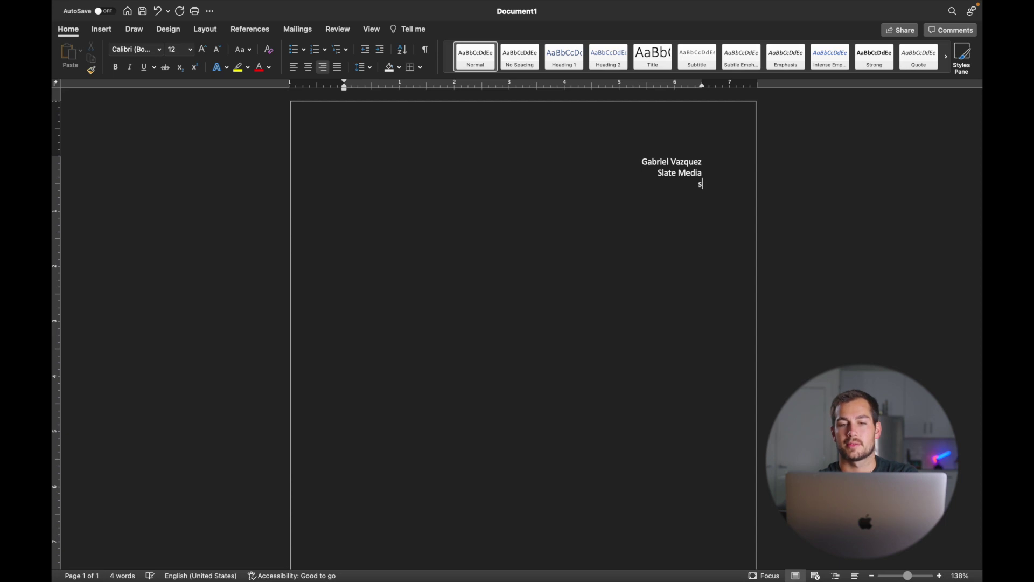
pyautogui.write('st')
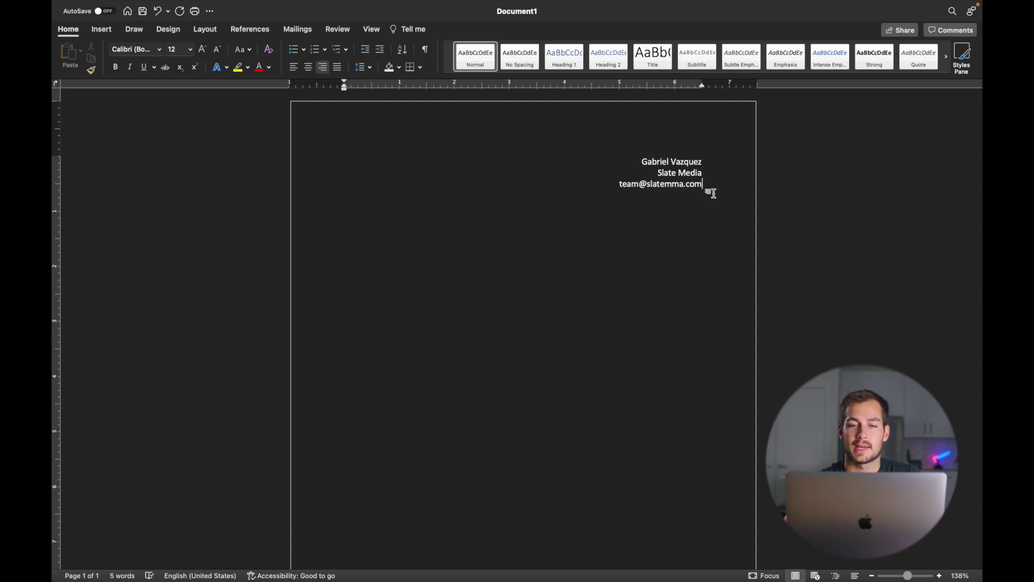
pyautogui.moveTo(651, 179); pyautogui.dragTo(632, 166)
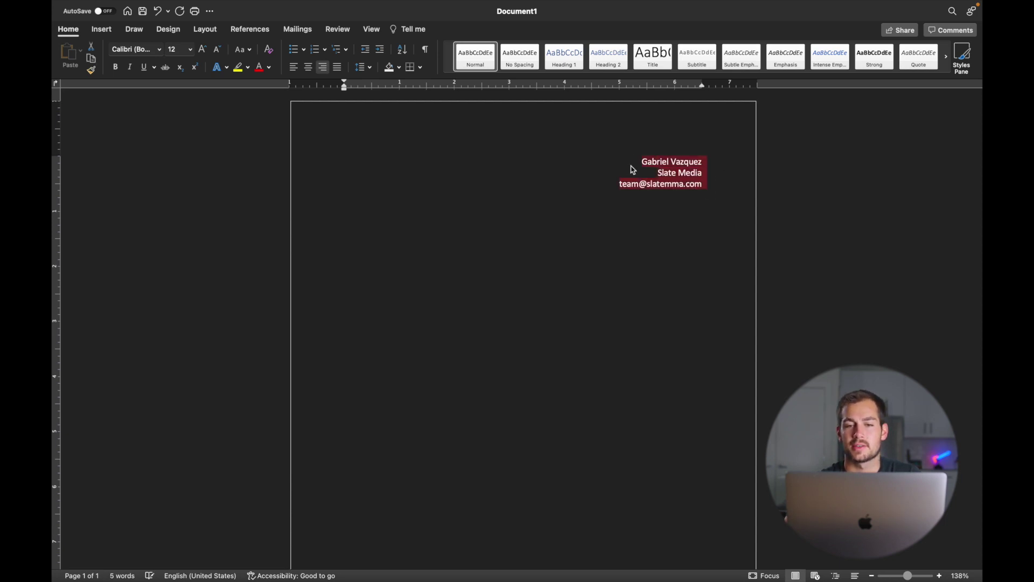
pyautogui.click(729, 192)
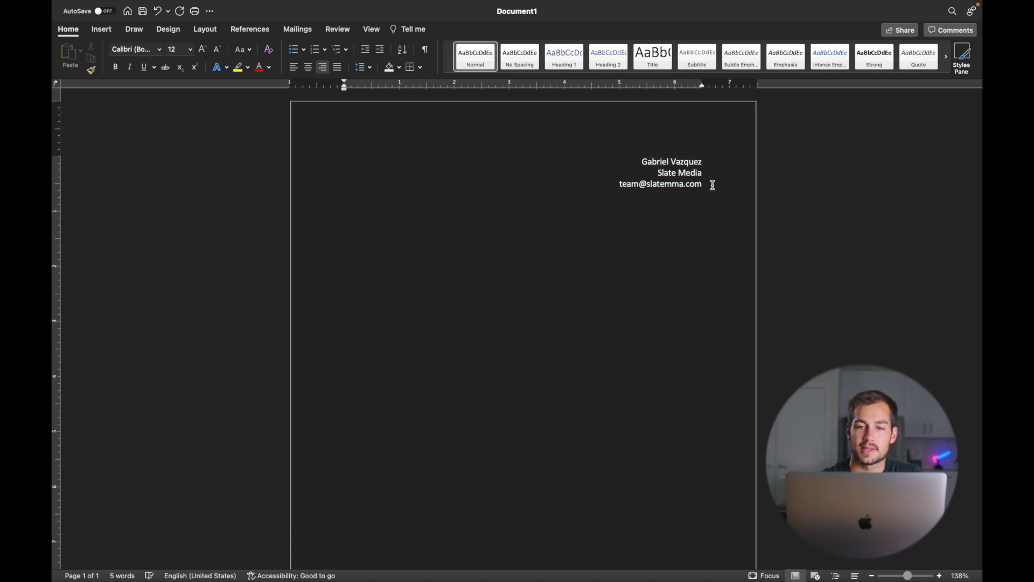
# - Add the centred title '10 Steps to Cinematic Composition' below the contact block
pyautogui.press('Return')
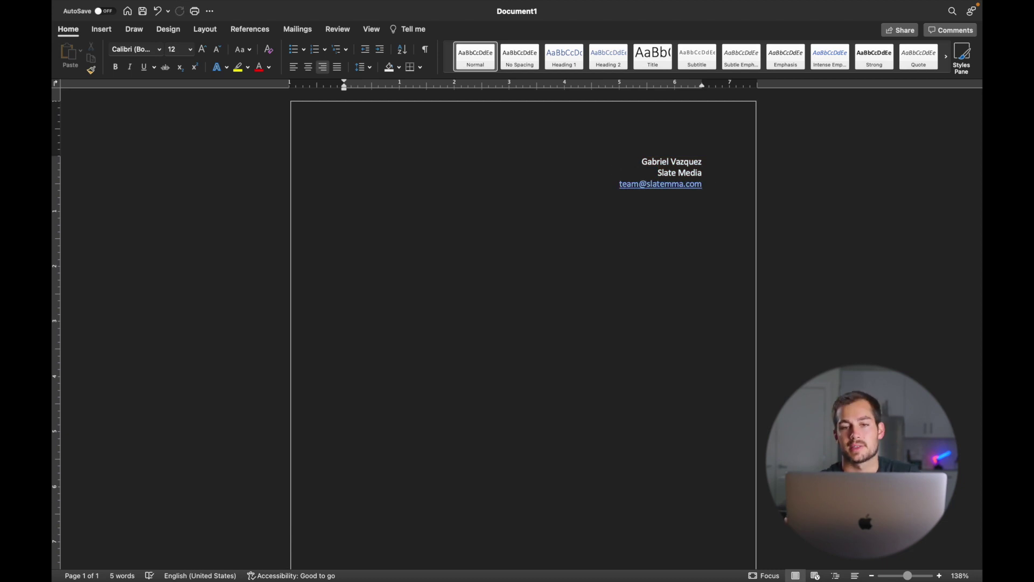
pyautogui.click(308, 68)
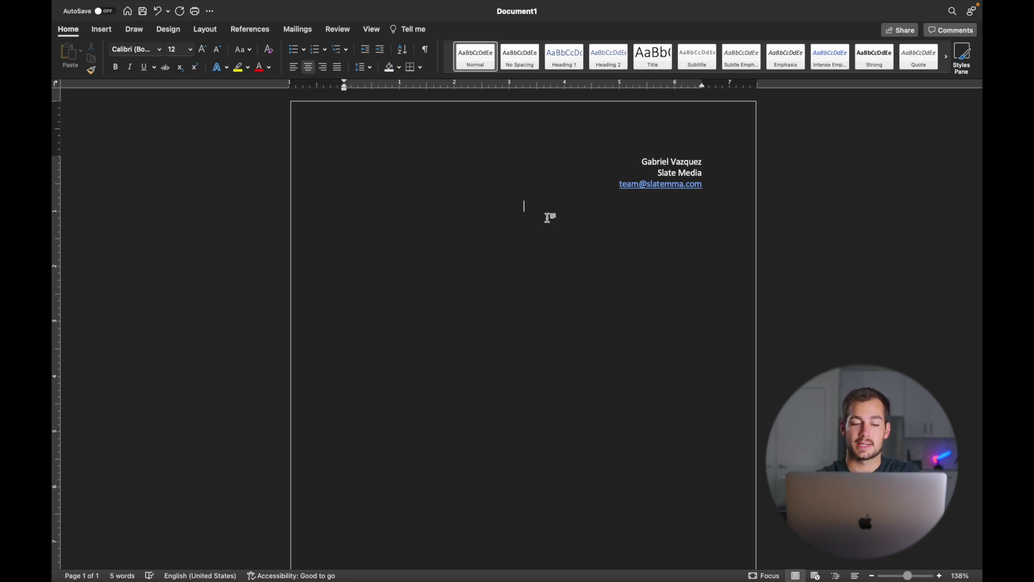
pyautogui.write('10 St')
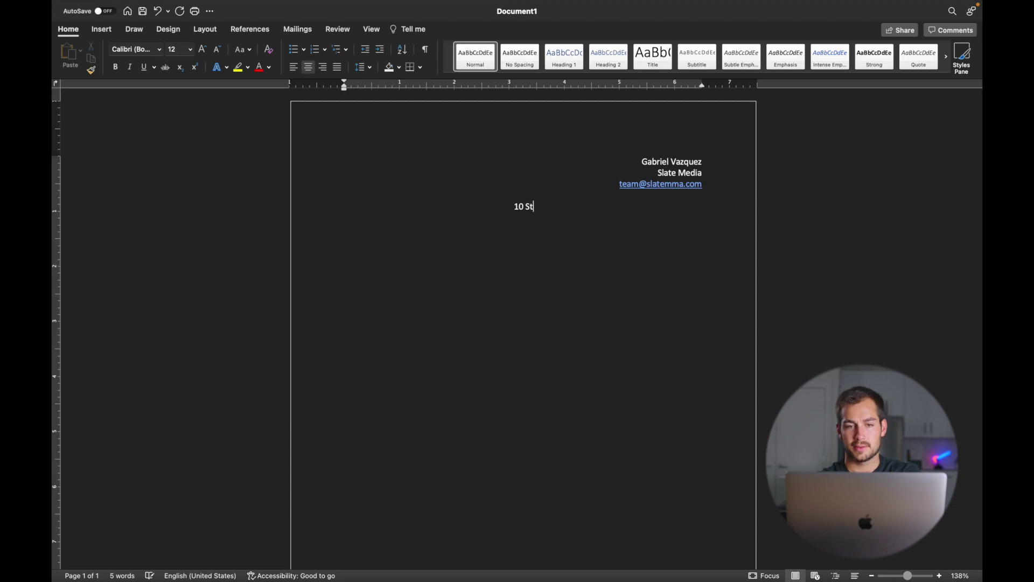
pyautogui.write('eps to Cinema')
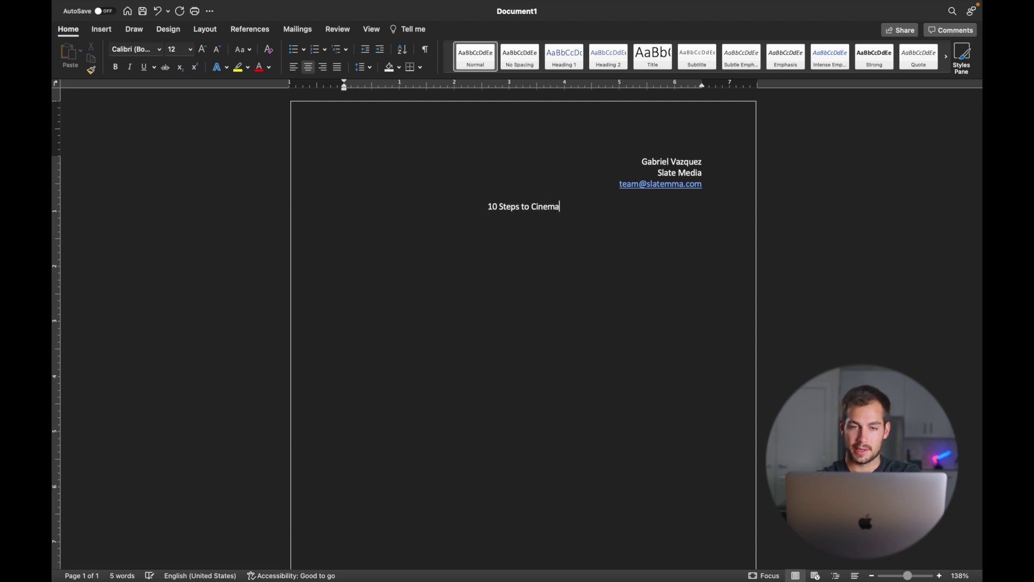
pyautogui.write('tic Composition')
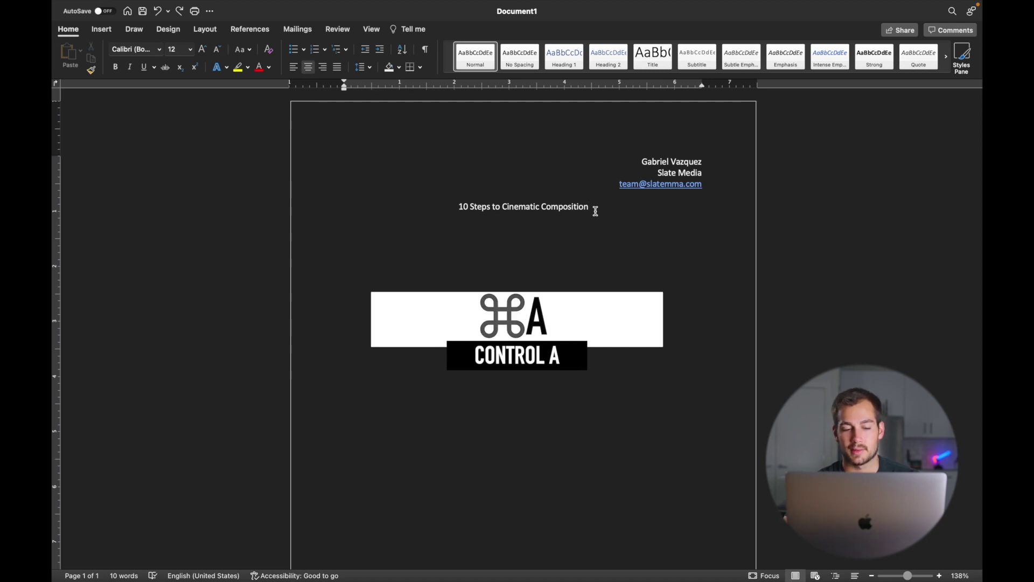
# - Set all the document text to Times New Roman 11 pt
pyautogui.press('super+a')
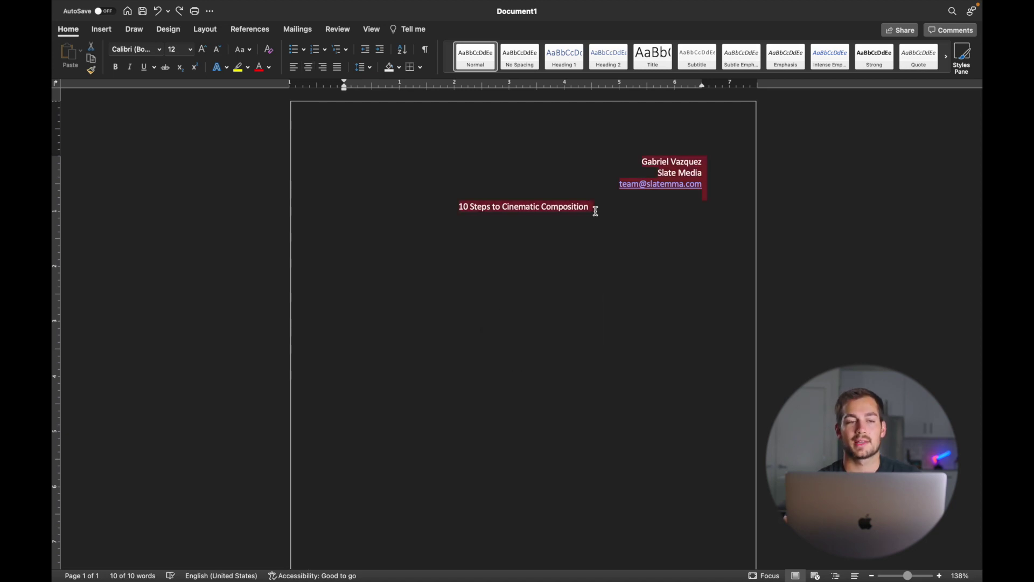
pyautogui.click(158, 49)
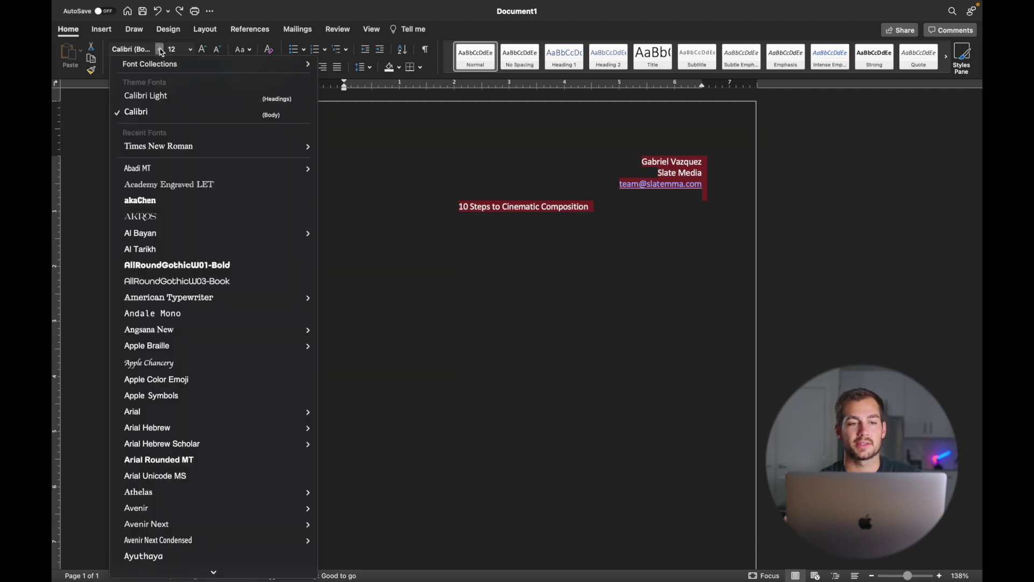
pyautogui.click(171, 146)
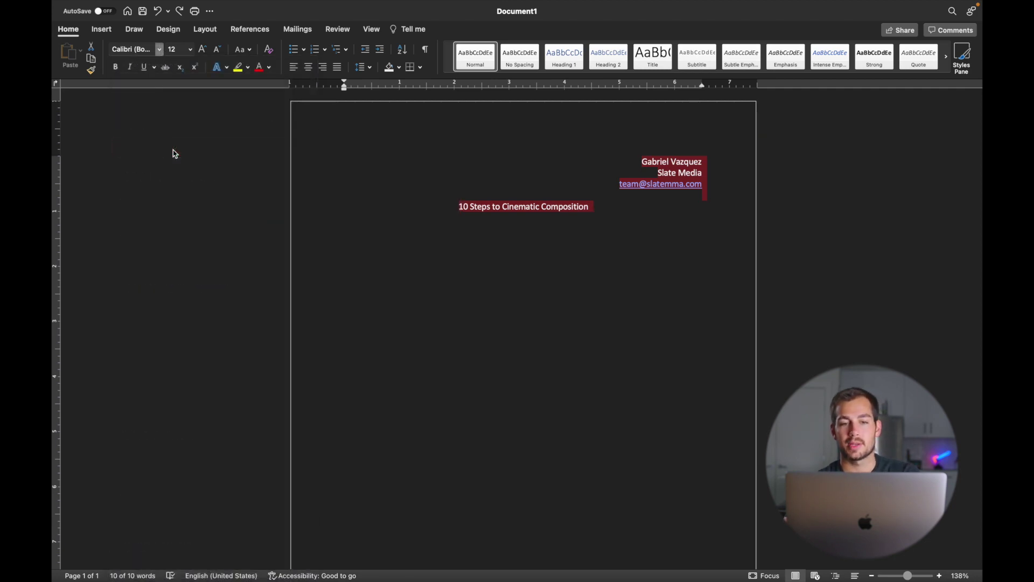
pyautogui.click(190, 50)
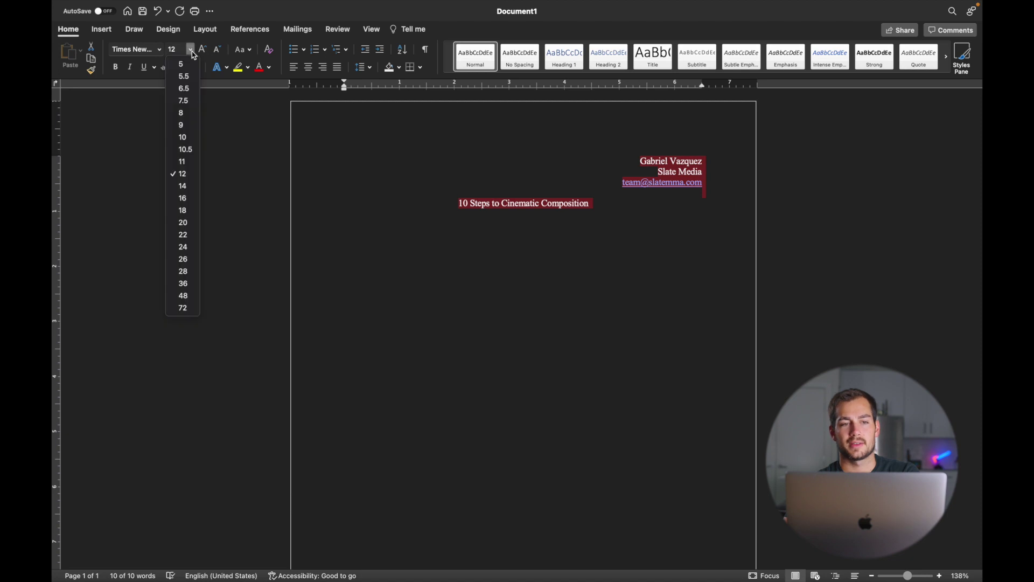
pyautogui.click(181, 162)
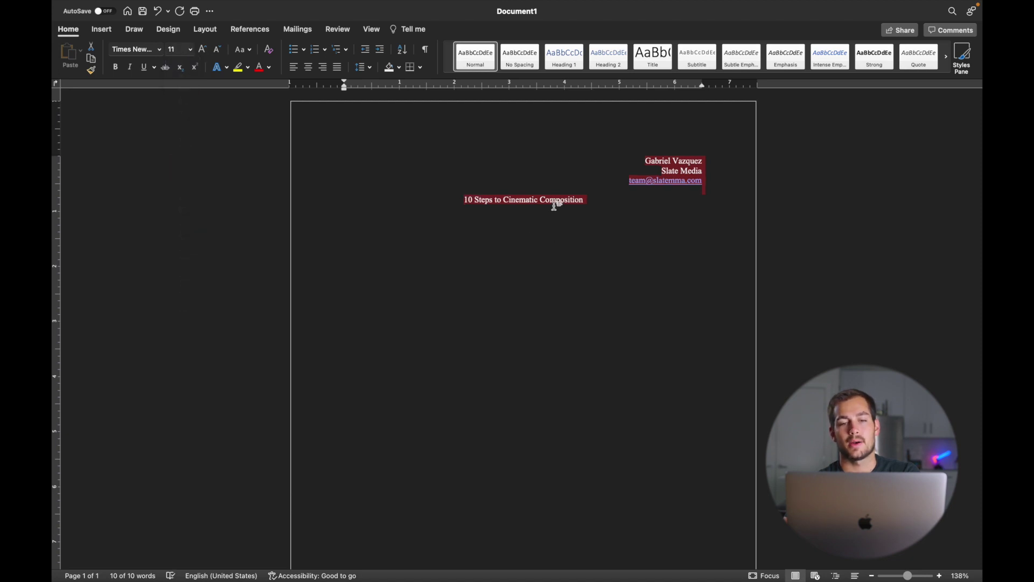
pyautogui.click(591, 202)
# - Centre the title in Times New Roman and start a new paragraph beneath it
pyautogui.moveTo(588, 201); pyautogui.dragTo(452, 202)
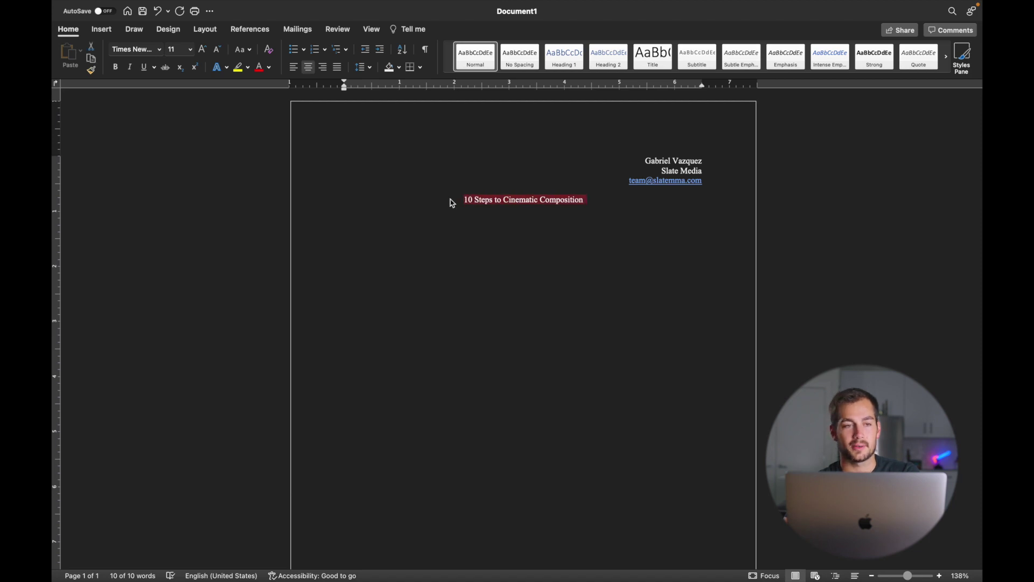
pyautogui.click(190, 50)
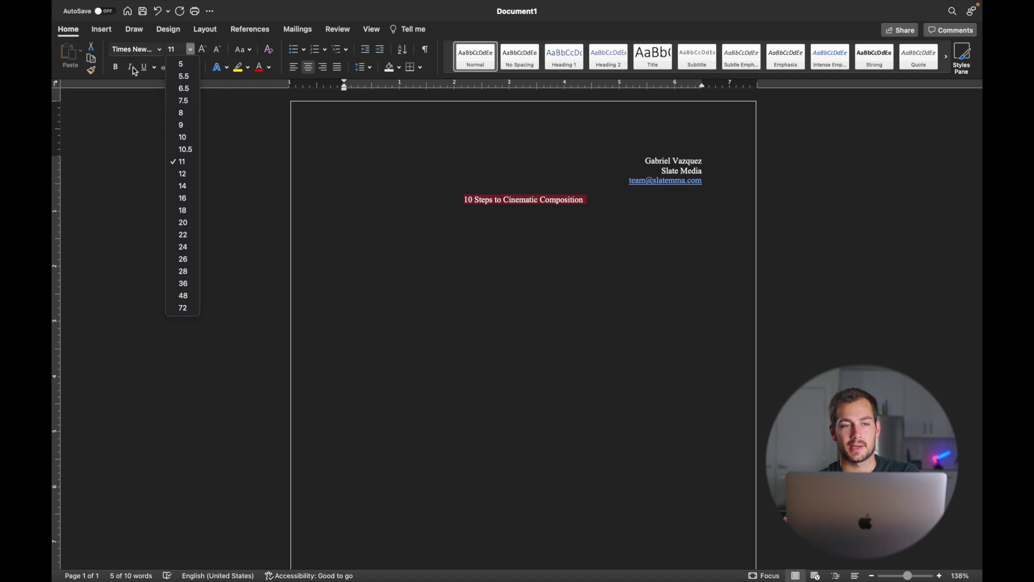
pyautogui.click(190, 50)
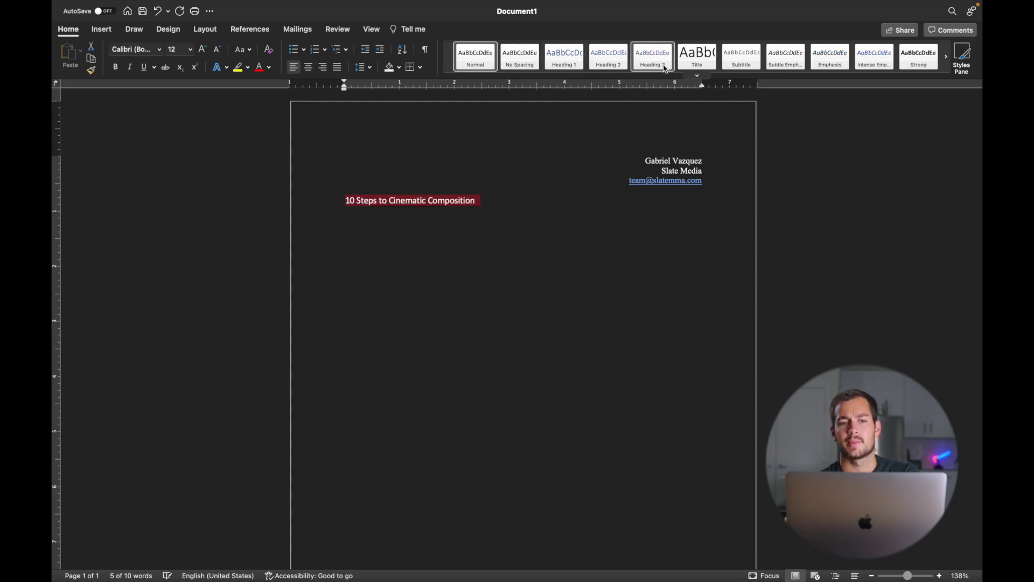
pyautogui.click(308, 67)
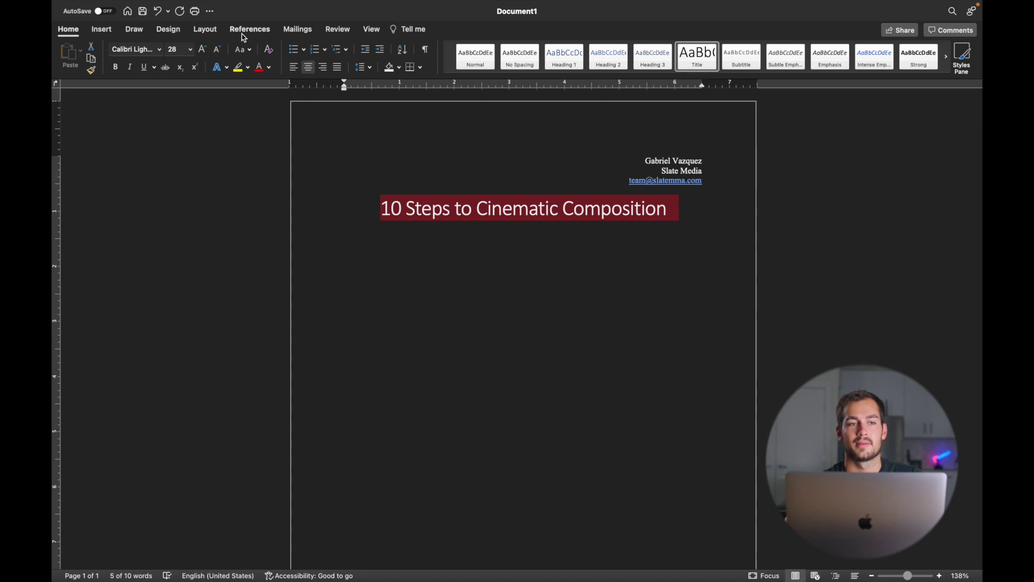
pyautogui.click(159, 51)
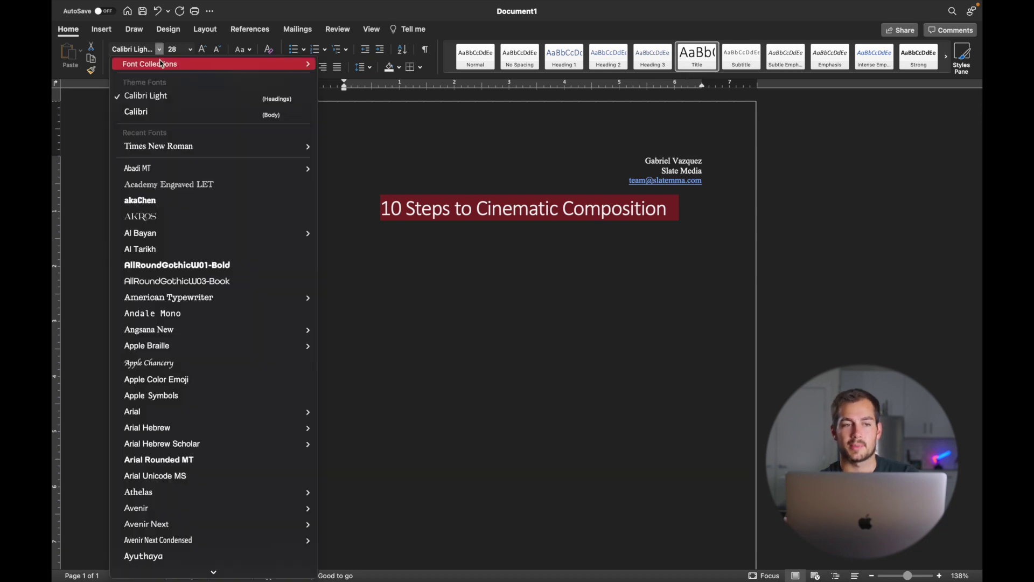
pyautogui.moveTo(168, 146)
pyautogui.click(388, 151)
pyautogui.click(669, 209)
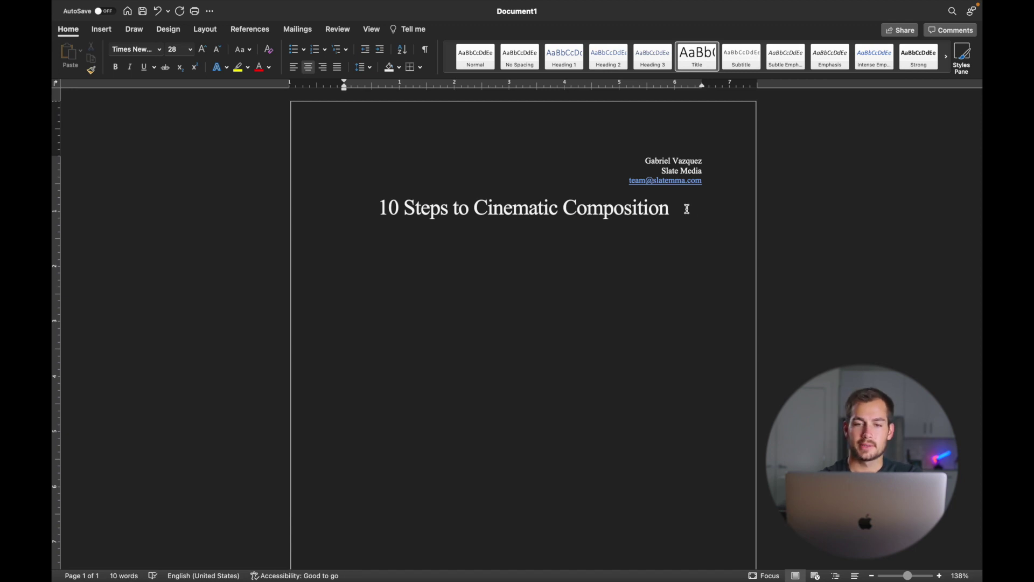
pyautogui.press('Return')
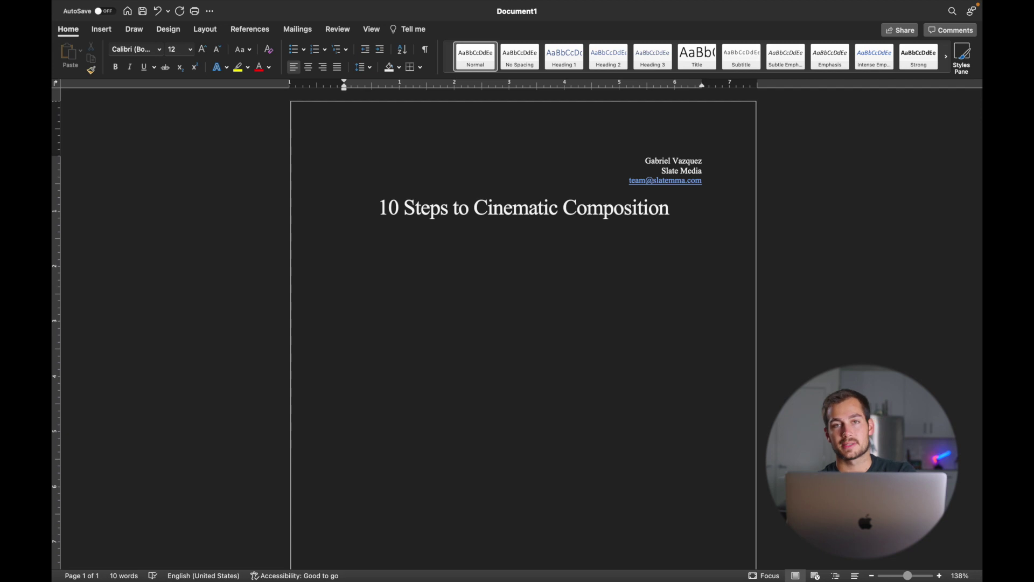
# - Paste the two-sentence introduction below the title and set it in Times New Roman
pyautogui.write('In this page, we will outline what makes up cinematic composition in ten simple steps. Cinematic composition is essentially the principal behind what makes a film "movie-like.')
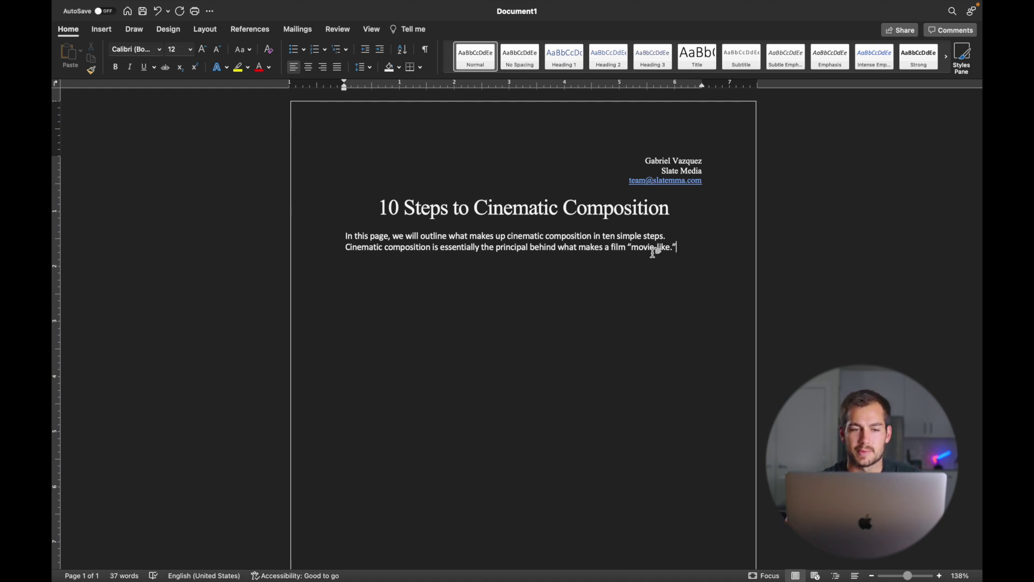
pyautogui.keyDown('shift'); pyautogui.click(323, 357); pyautogui.keyUp('shift')
pyautogui.click(345, 367)
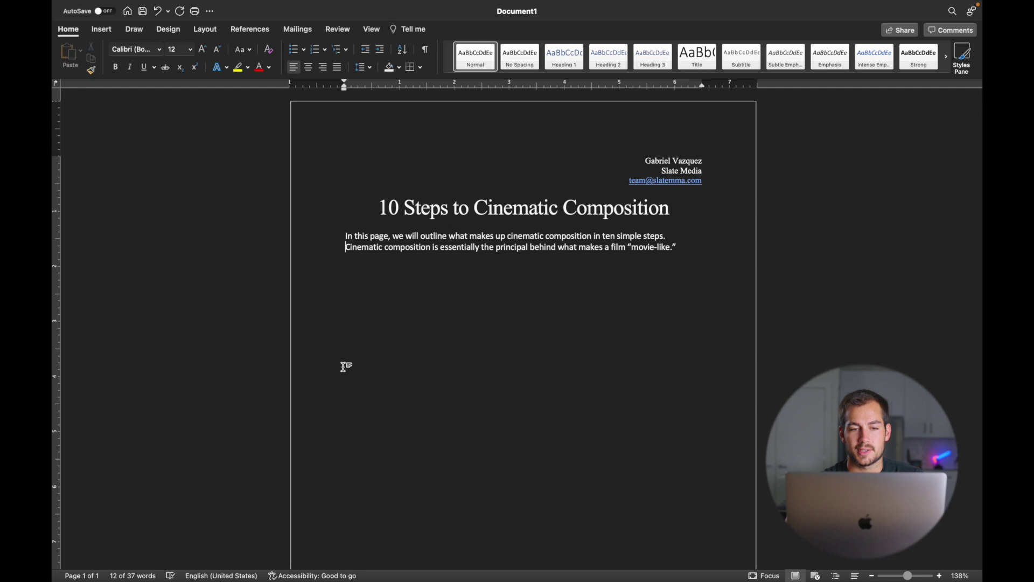
pyautogui.click(687, 250)
pyautogui.press('Return')
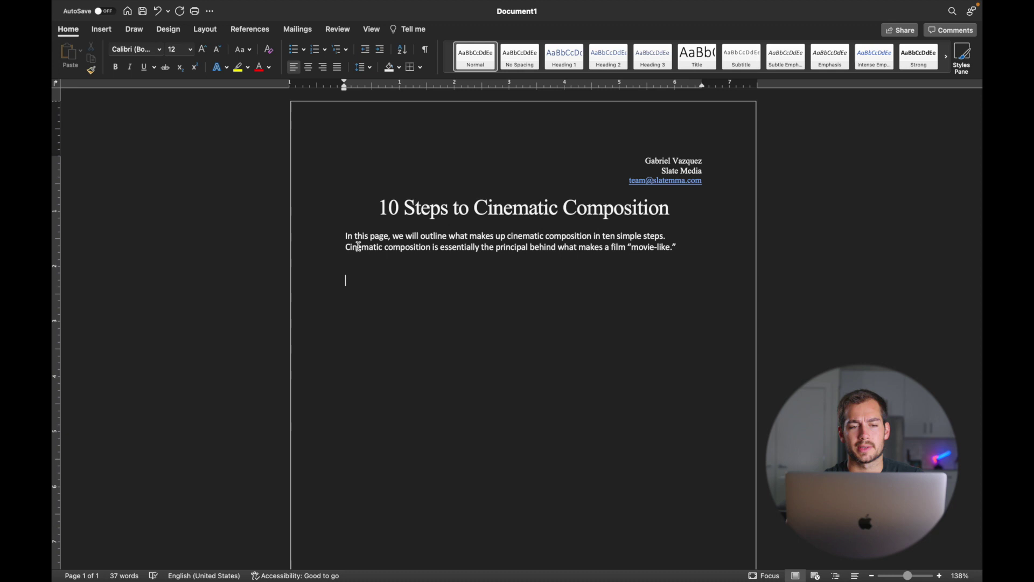
pyautogui.click(388, 236)
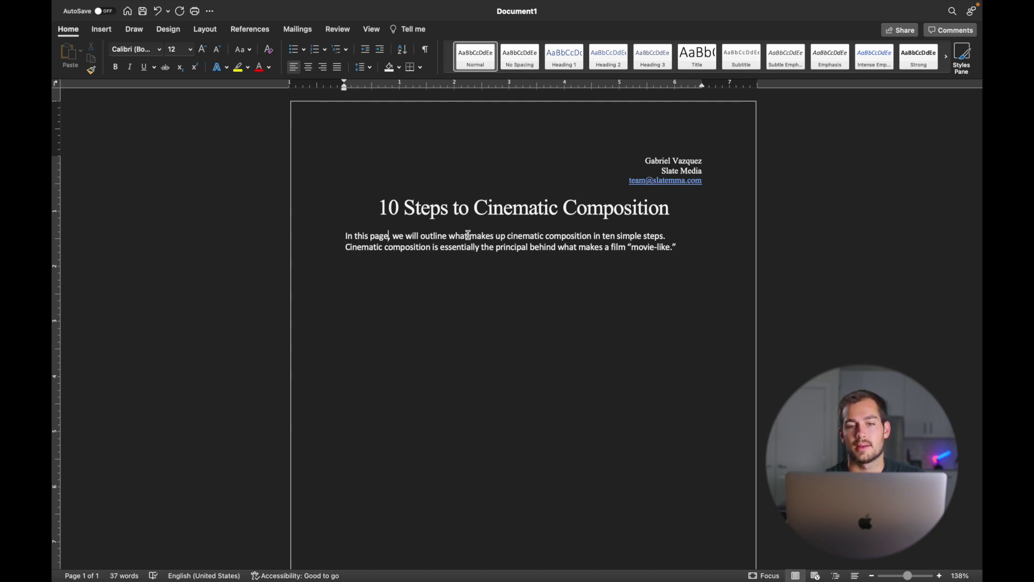
pyautogui.click(566, 233)
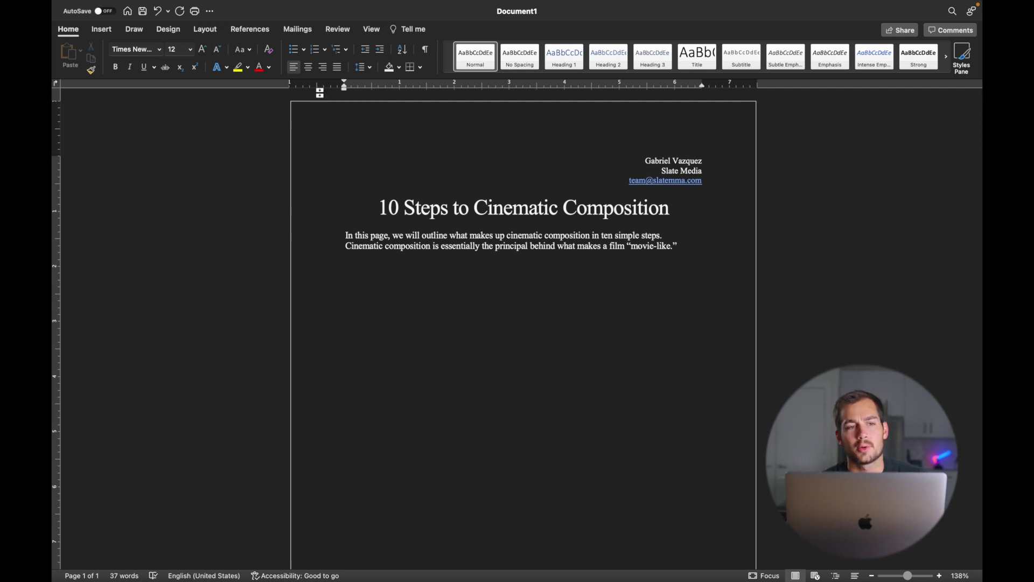
# - Search Online Pictures for 'cinematography' images
pyautogui.click(103, 32)
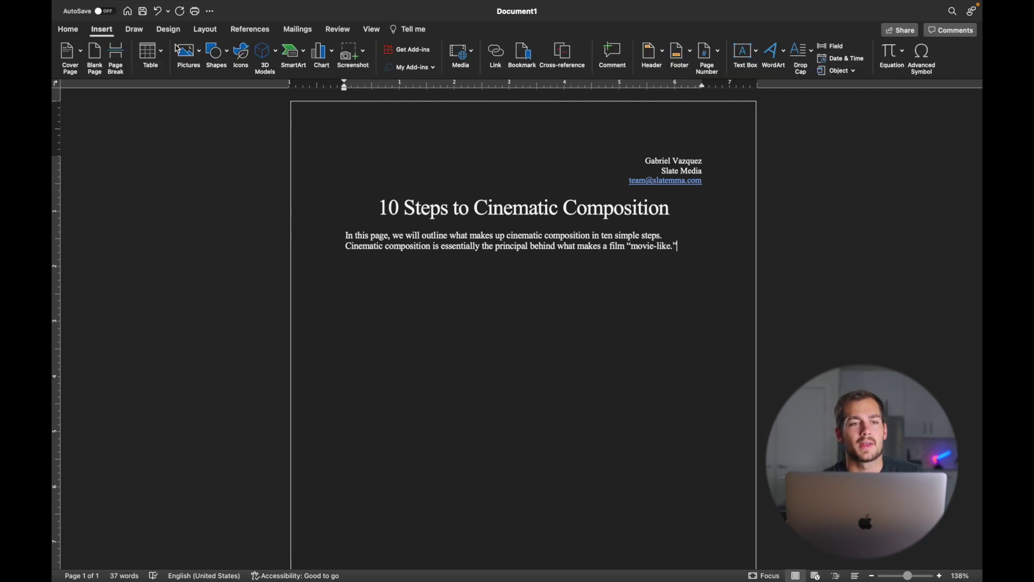
pyautogui.click(201, 54)
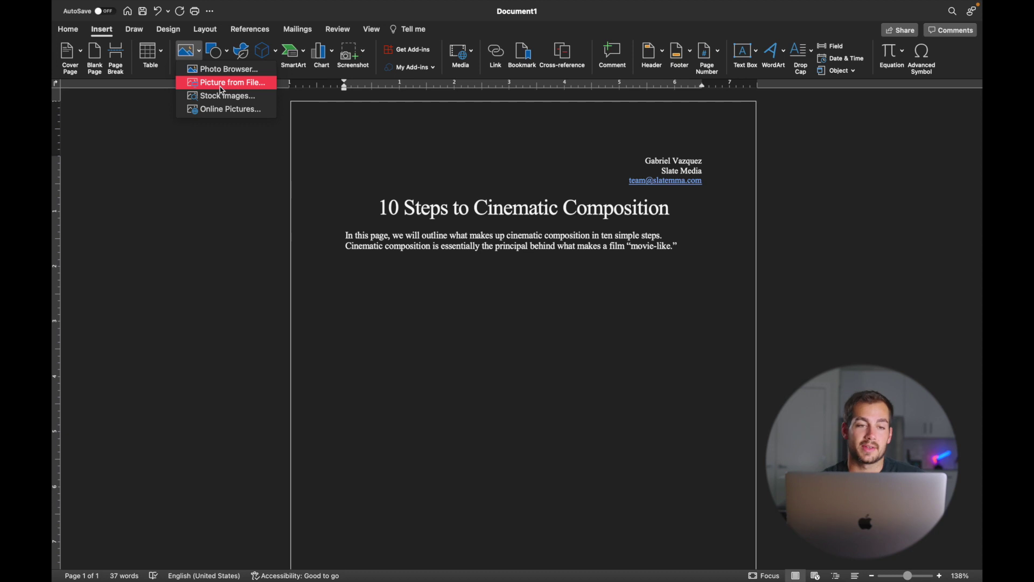
pyautogui.click(219, 113)
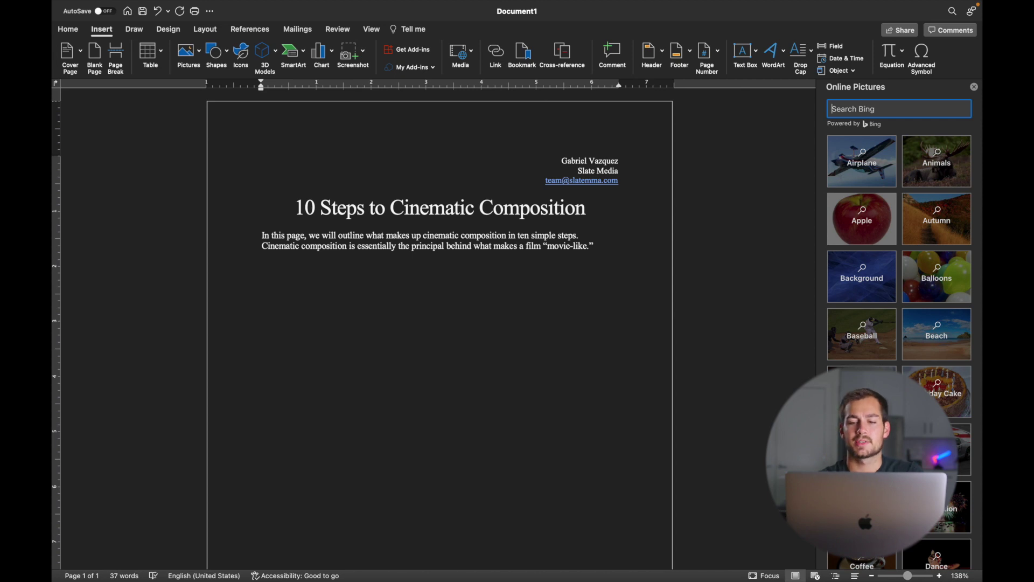
pyautogui.write('cinematography')
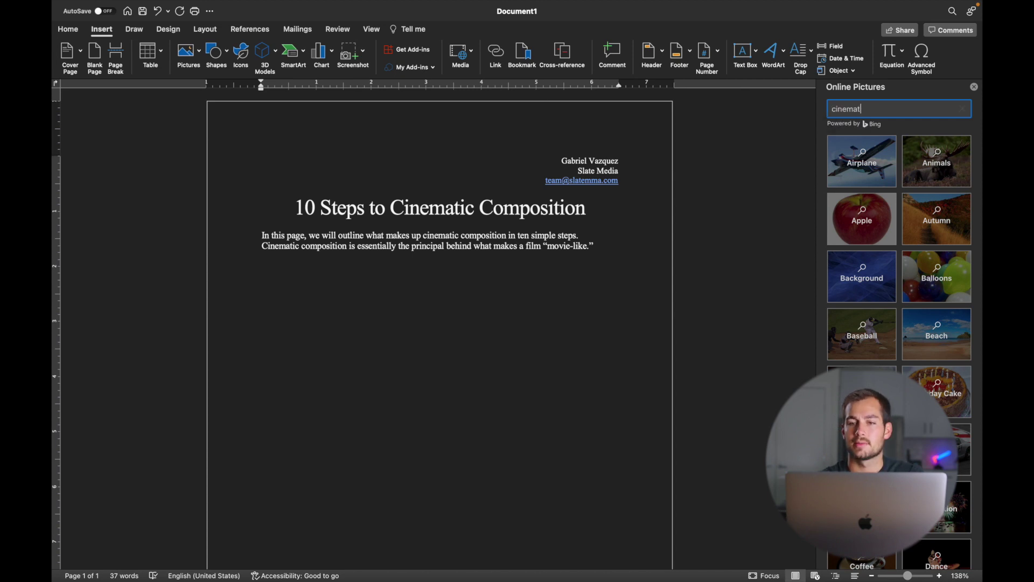
pyautogui.press('Return')
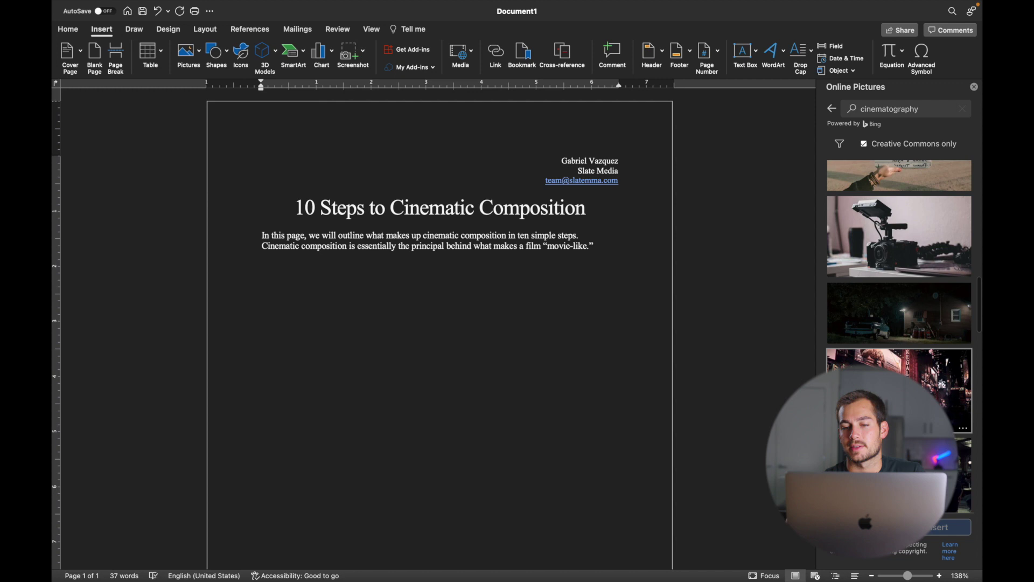
# - Pick only the night-time house photo from the search results
pyautogui.click(900, 361)
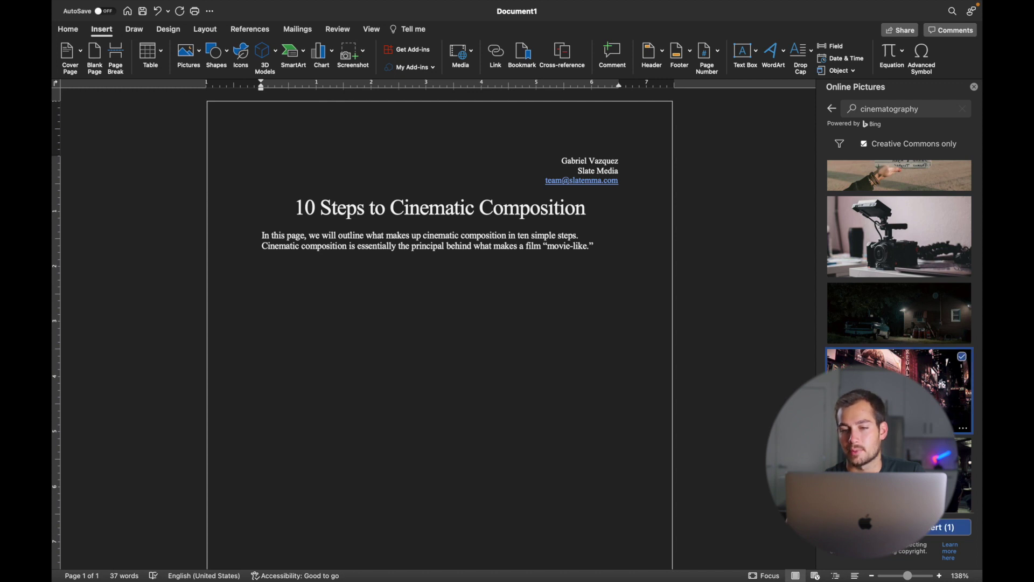
pyautogui.scroll(-2, 899, 345)
pyautogui.click(924, 109)
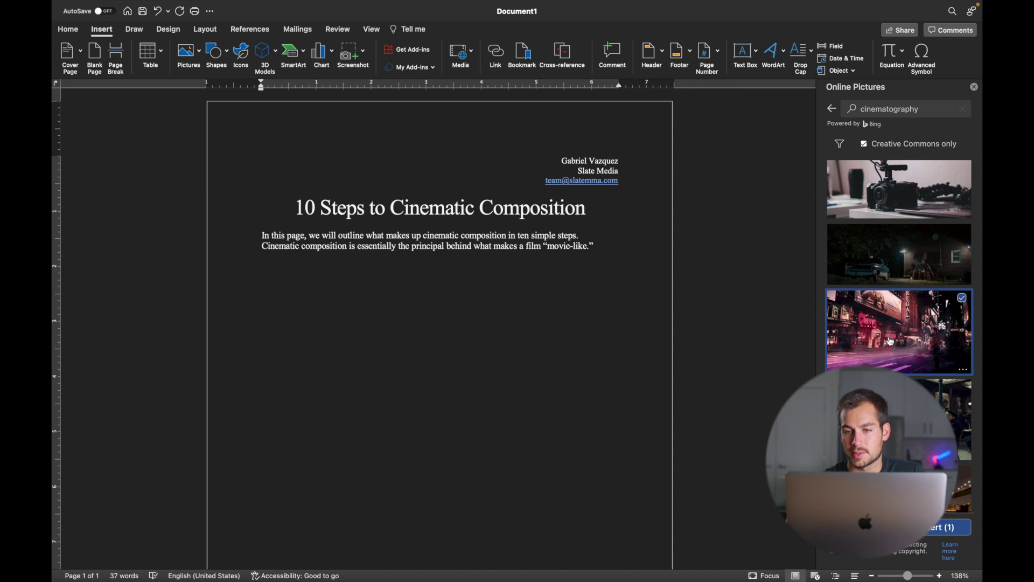
pyautogui.scroll(-1, 891, 341)
pyautogui.click(905, 233)
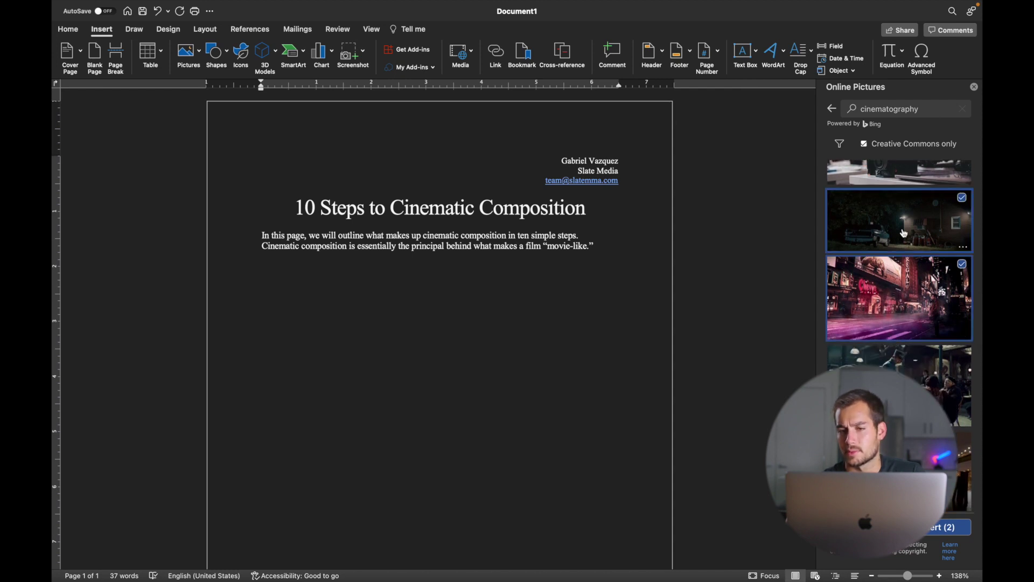
pyautogui.click(909, 294)
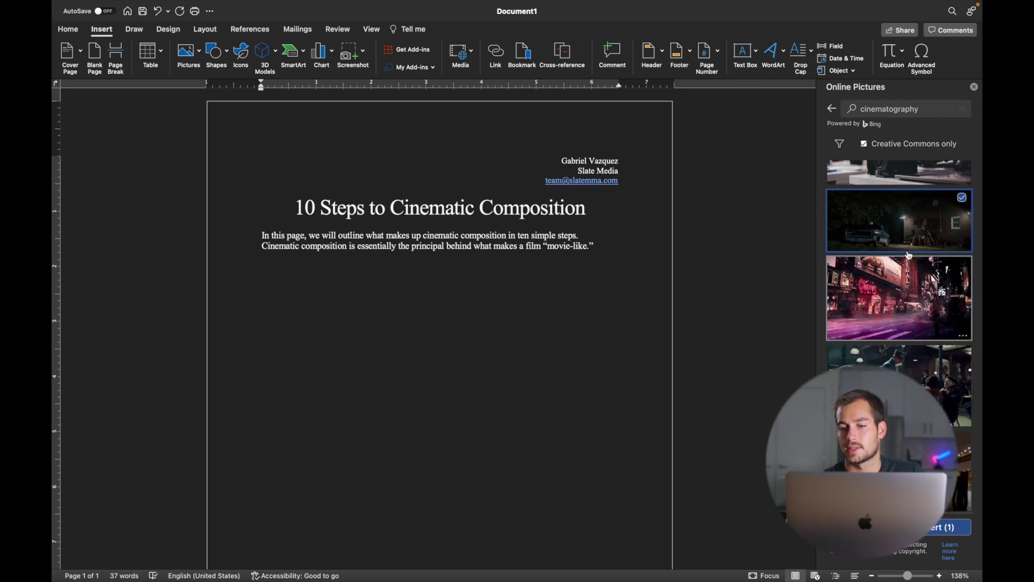
# - Insert the night-house photo below the intro and shrink it to 4.06" by 1.66"
pyautogui.click(948, 527)
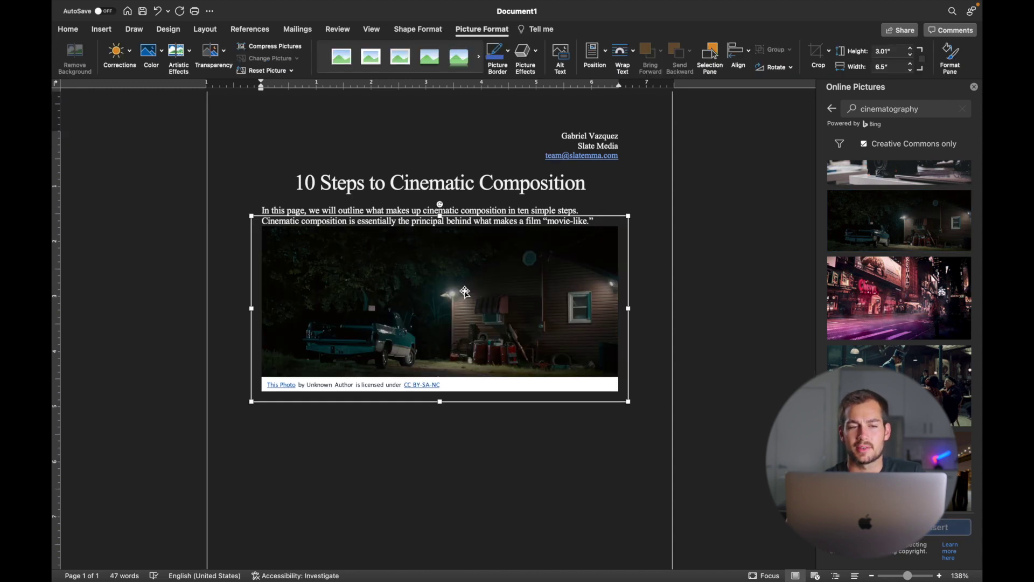
pyautogui.moveTo(463, 296); pyautogui.dragTo(324, 395)
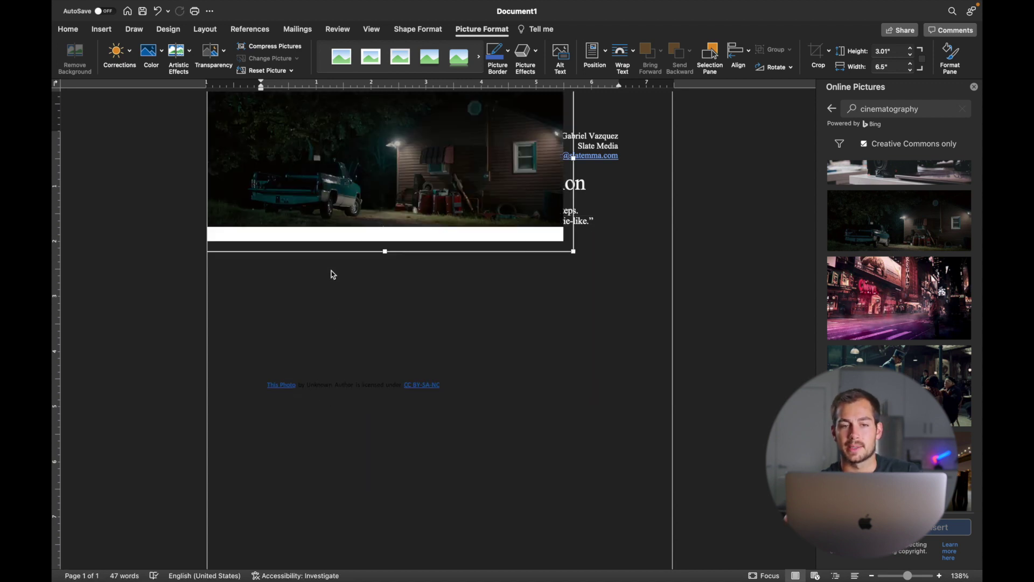
pyautogui.scroll(1, 413, 327)
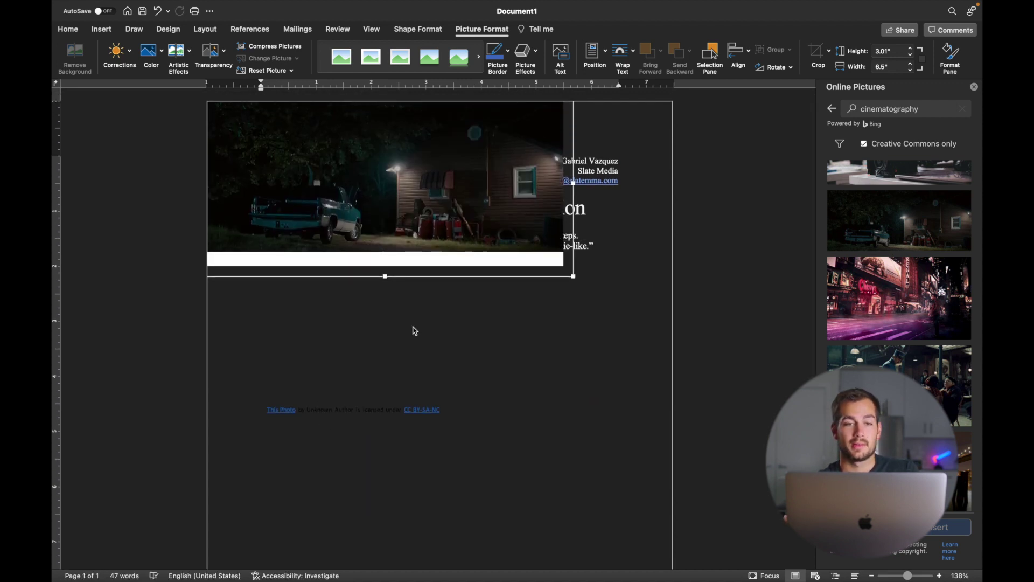
pyautogui.press('super+z')
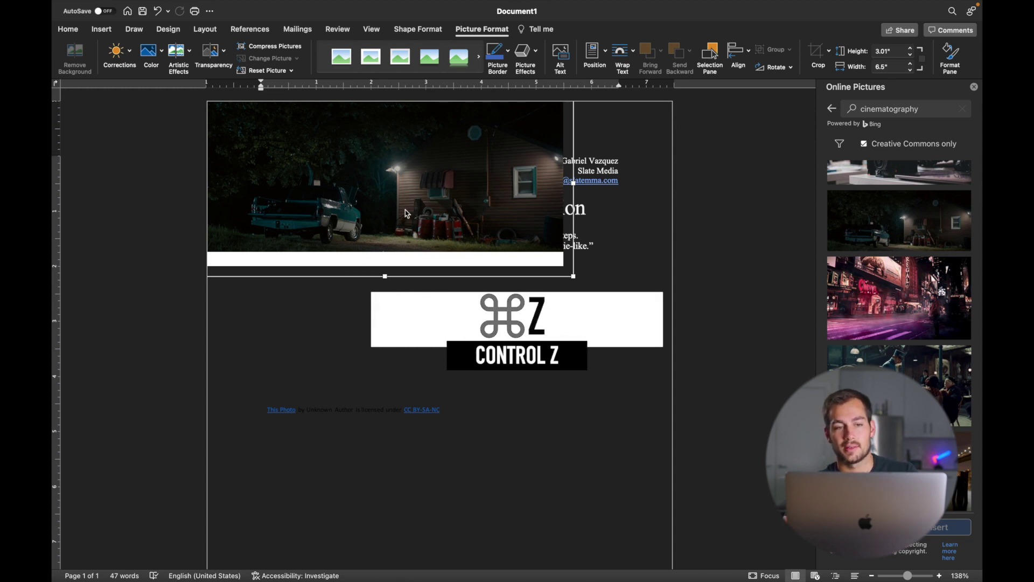
pyautogui.press('super+z')
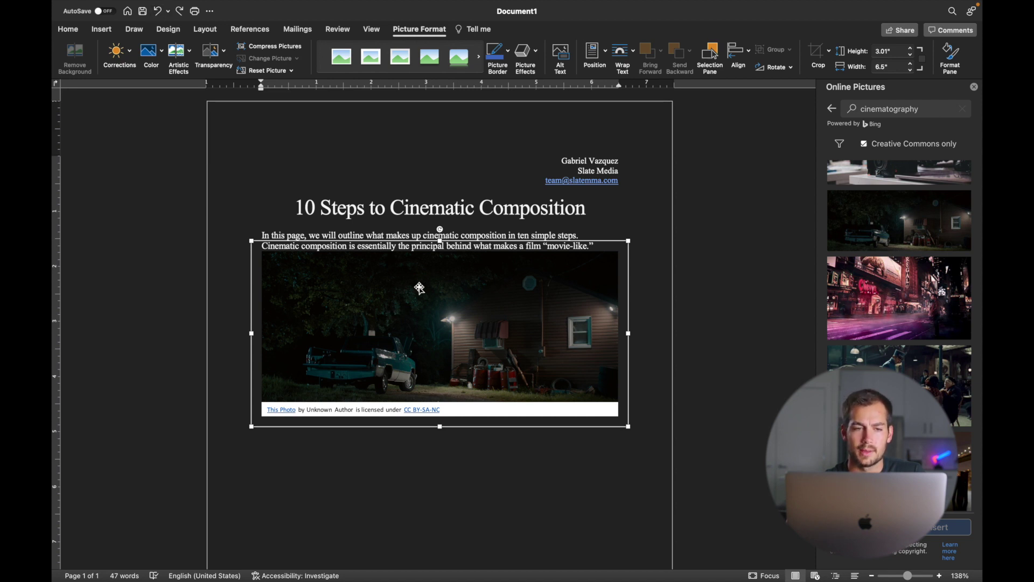
pyautogui.moveTo(251, 242); pyautogui.dragTo(466, 302)
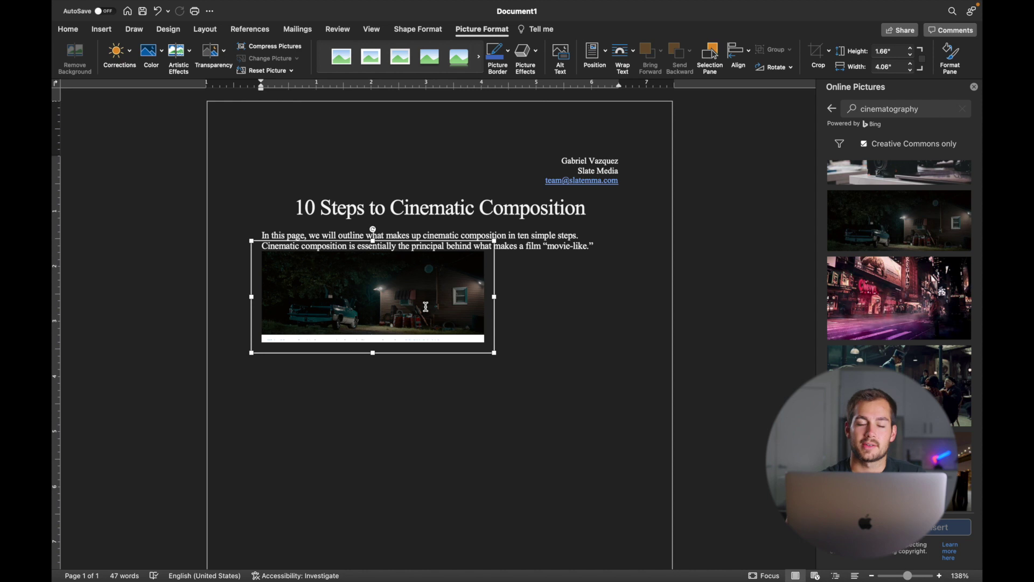
# - Set the photo's wrapping to Behind Text and drag it right and down under the intro paragraph
pyautogui.rightClick(379, 298)
pyautogui.moveTo(436, 446)
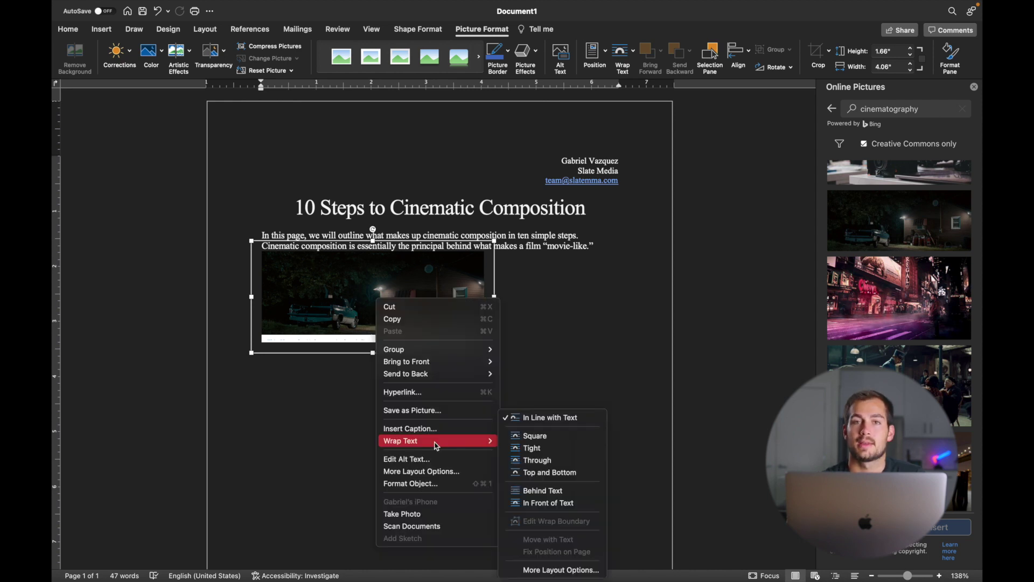
pyautogui.click(530, 496)
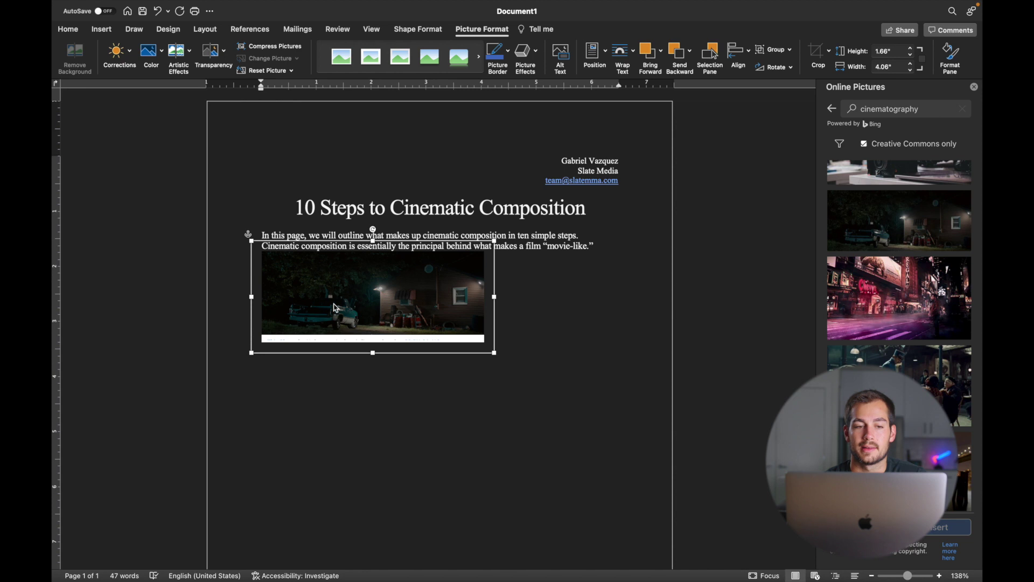
pyautogui.click(349, 365)
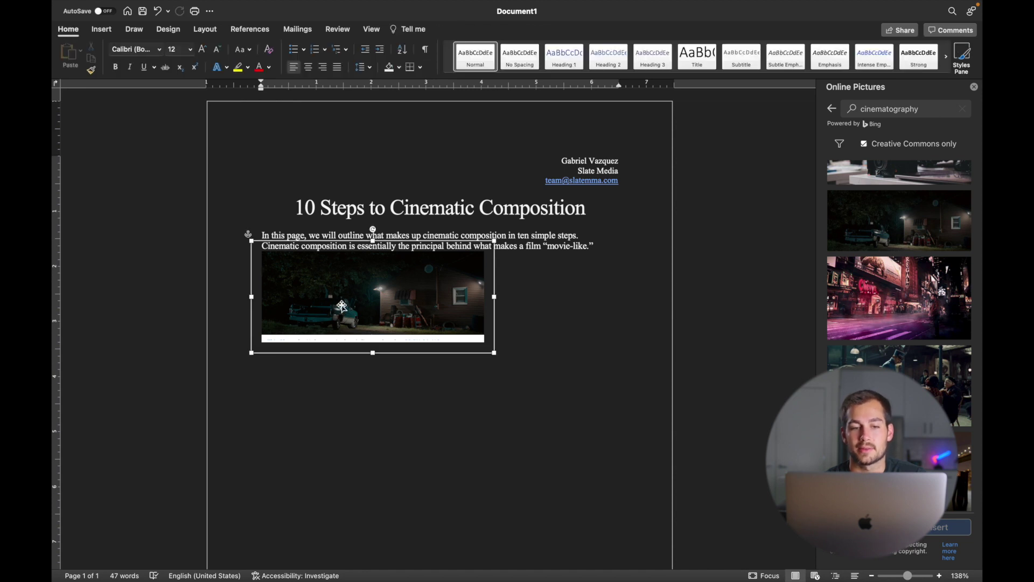
pyautogui.moveTo(356, 315); pyautogui.dragTo(398, 339)
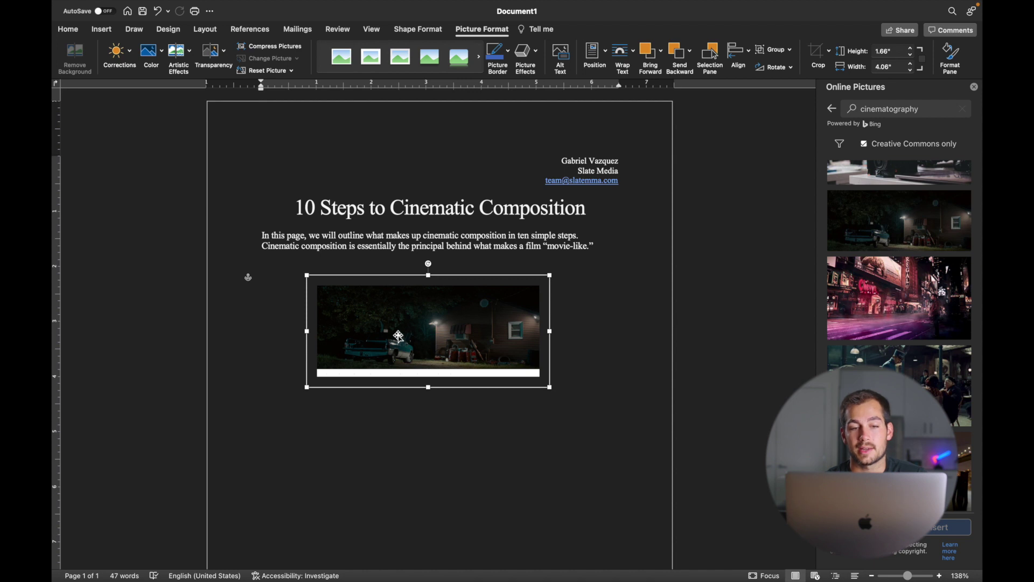
# - Nudge the photo, preview Transparency and Artistic Effects without applying any, then undo and redo the crop
pyautogui.moveTo(398, 339); pyautogui.dragTo(398, 326)
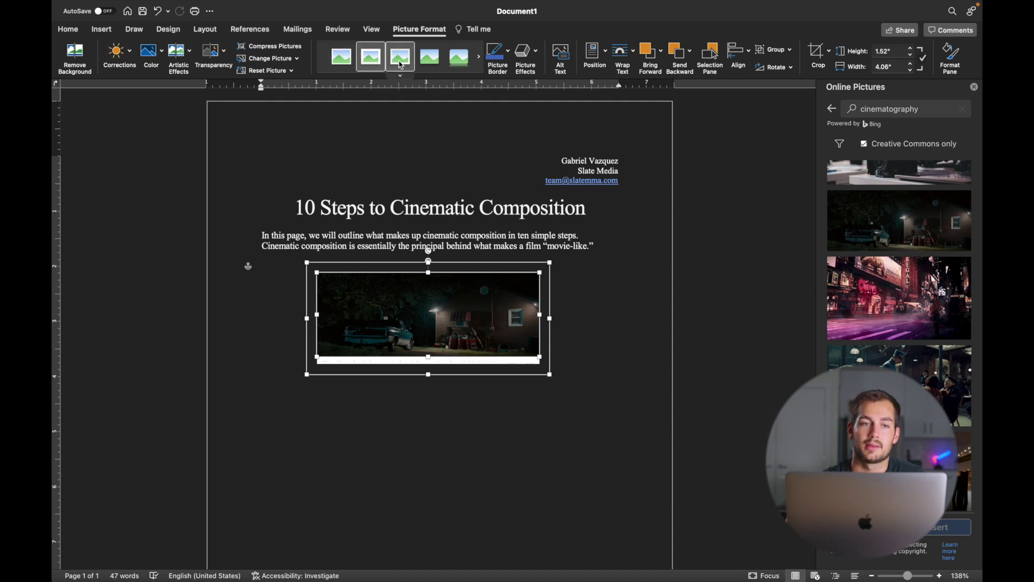
pyautogui.click(222, 51)
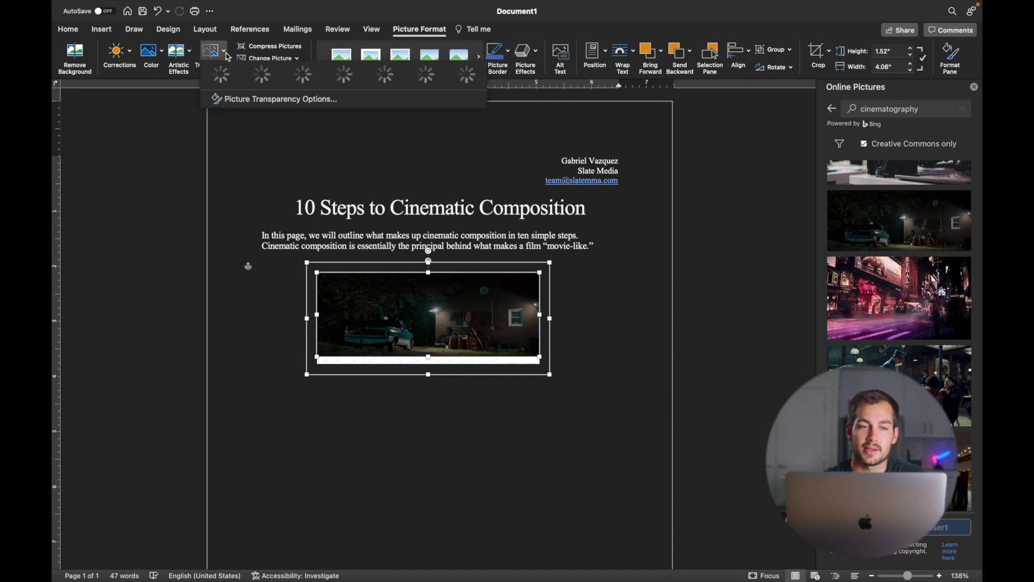
pyautogui.click(226, 51)
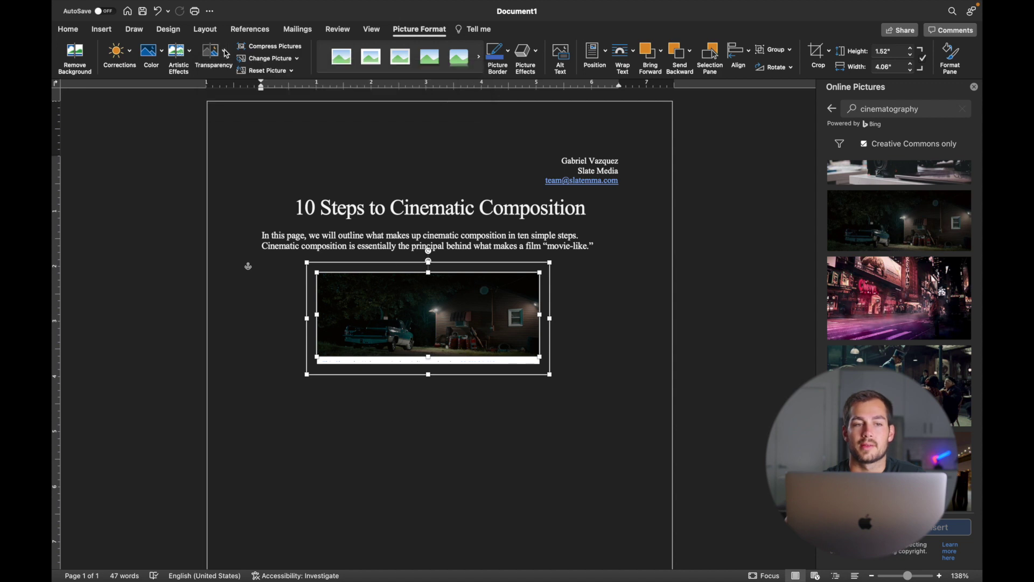
pyautogui.click(191, 54)
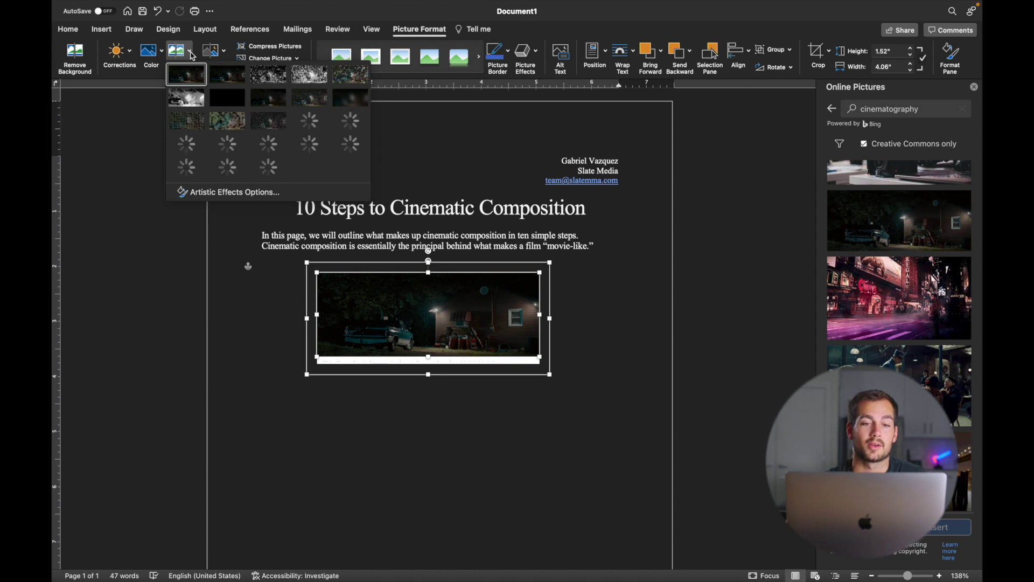
pyautogui.click(193, 55)
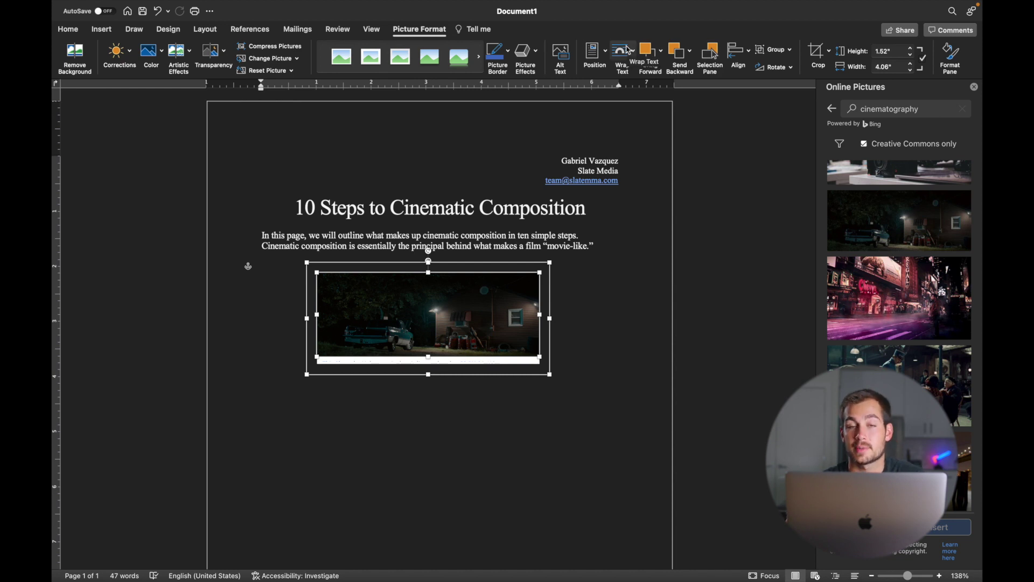
pyautogui.press('super+z')
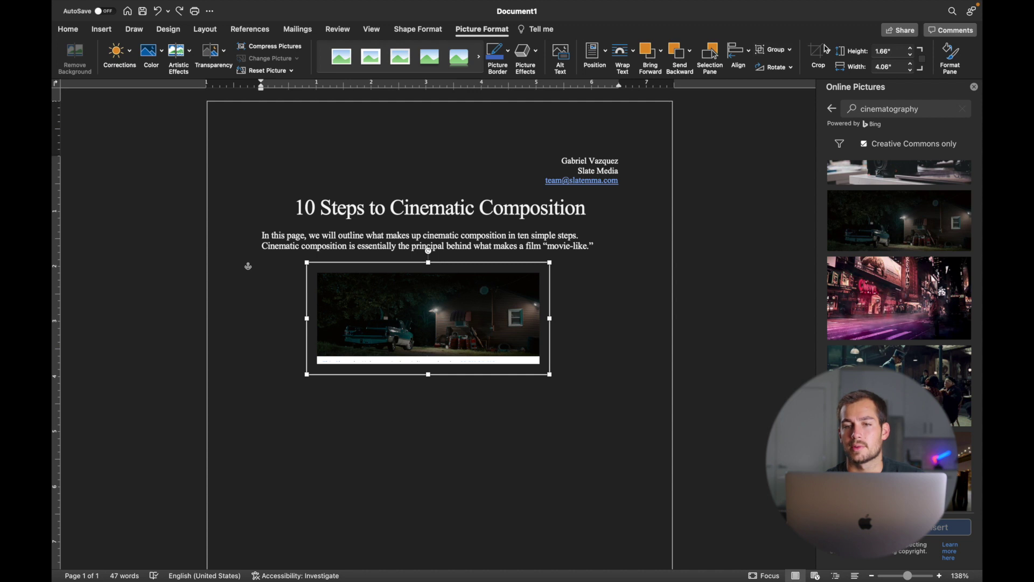
pyautogui.press('super+y')
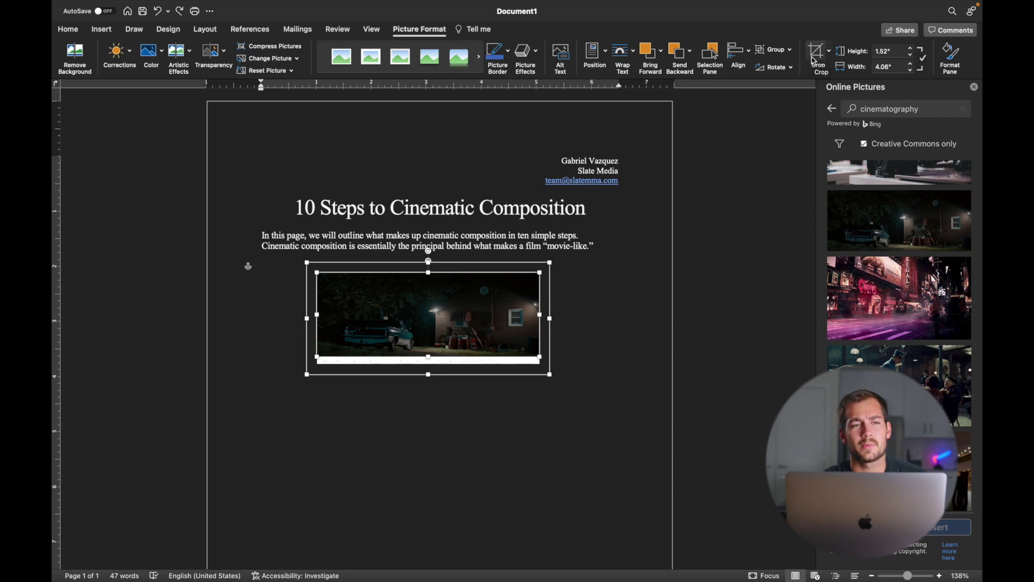
# - Draw an empty horizontal text box from Insert > Text Box just below the photo
pyautogui.click(100, 32)
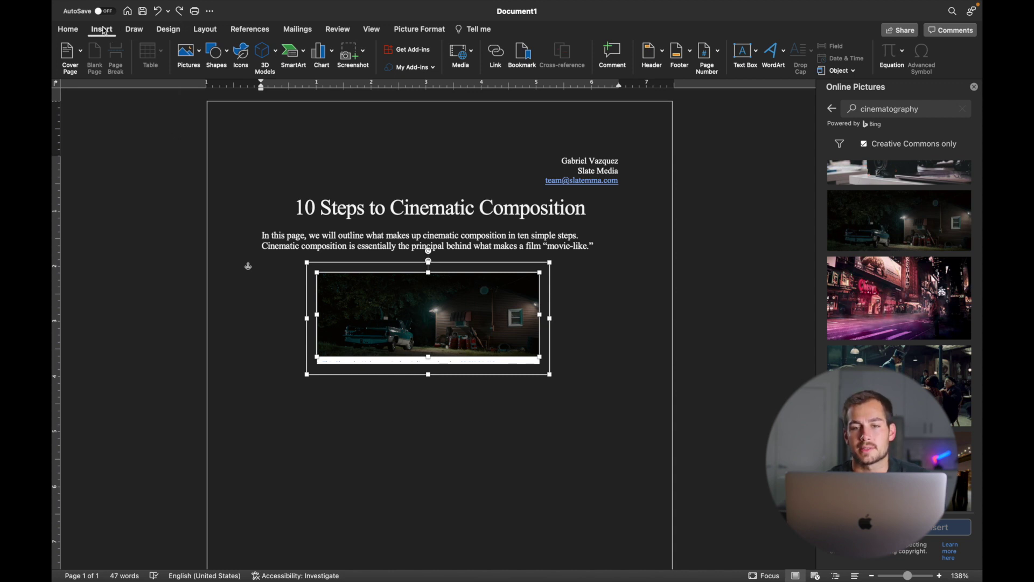
pyautogui.click(746, 54)
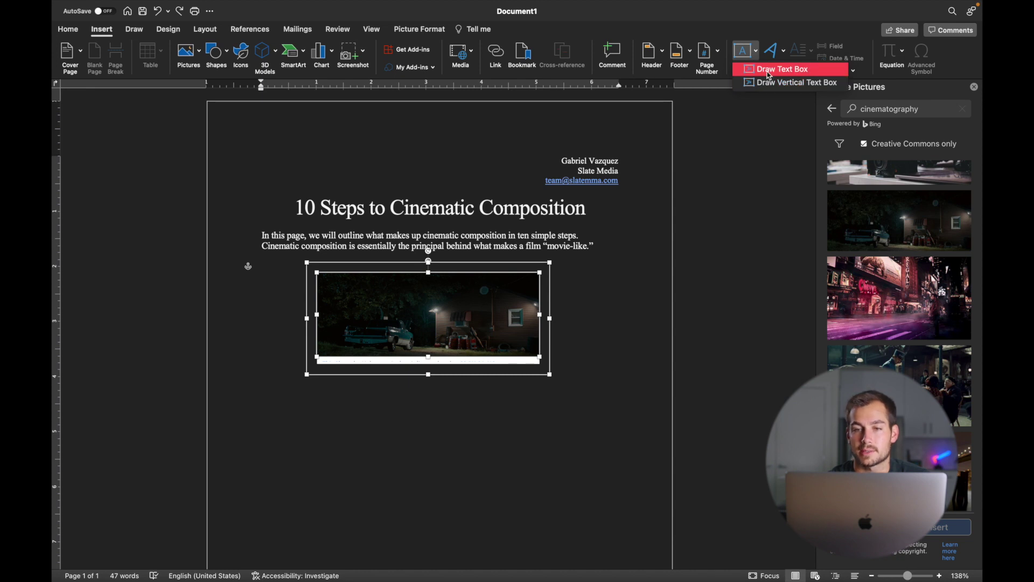
pyautogui.click(769, 70)
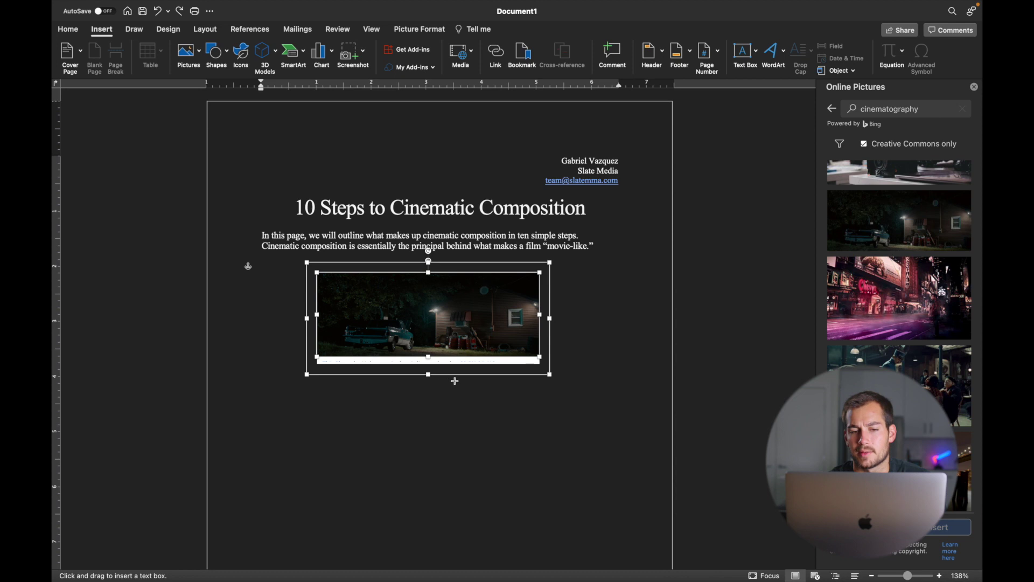
pyautogui.moveTo(455, 378); pyautogui.dragTo(550, 393)
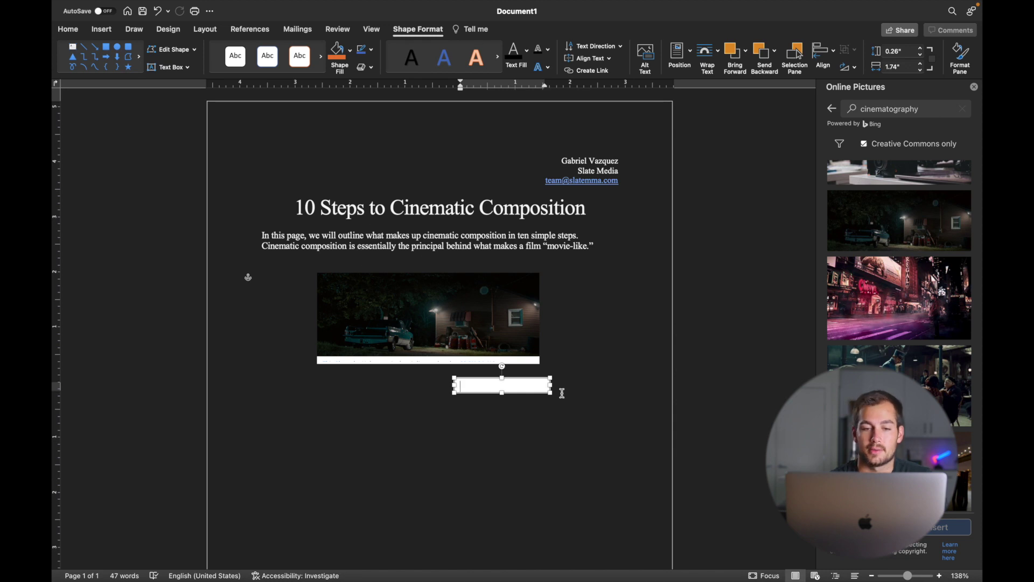
pyautogui.click(560, 409)
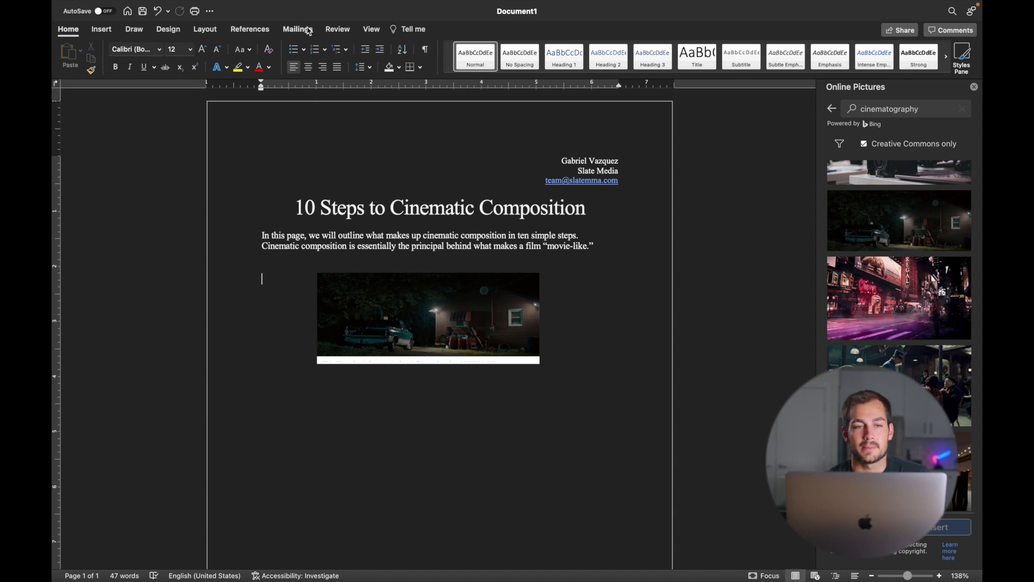
# - Undo earlier fixes to bring back the misspellings compositon, siple and Cinmatic
pyautogui.click(338, 29)
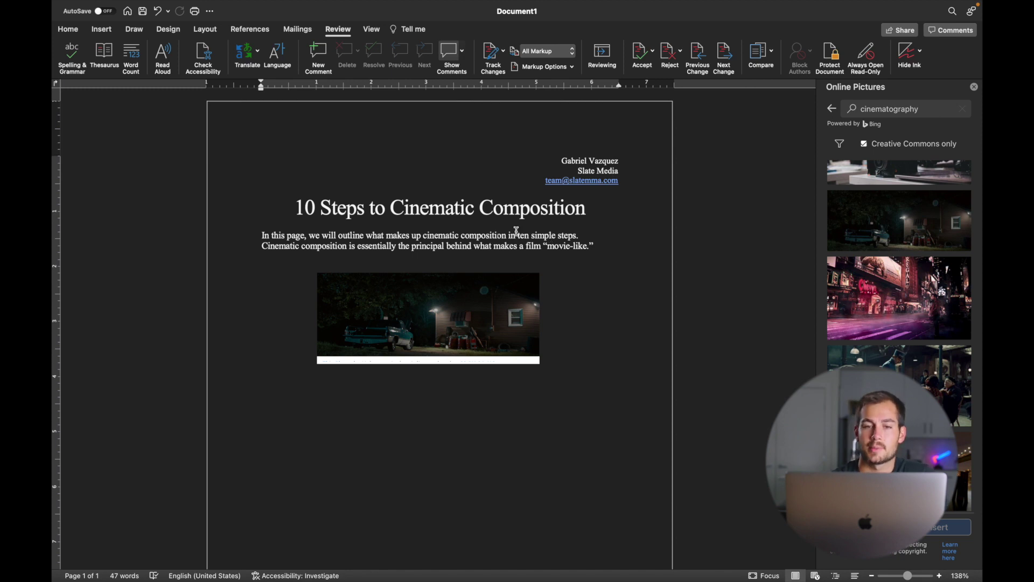
pyautogui.press('super+z')
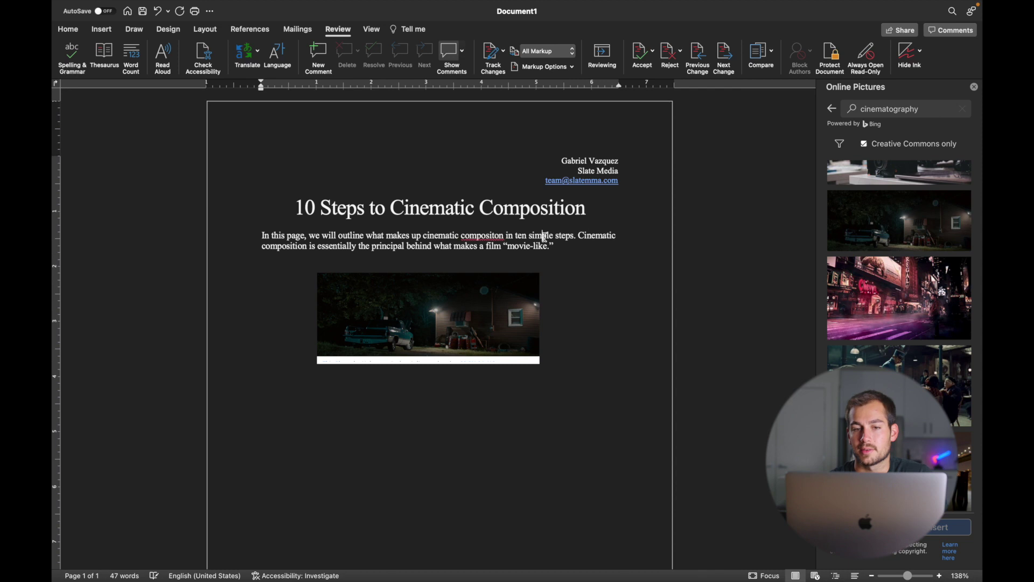
pyautogui.press('super+z')
pyautogui.press('super+z')
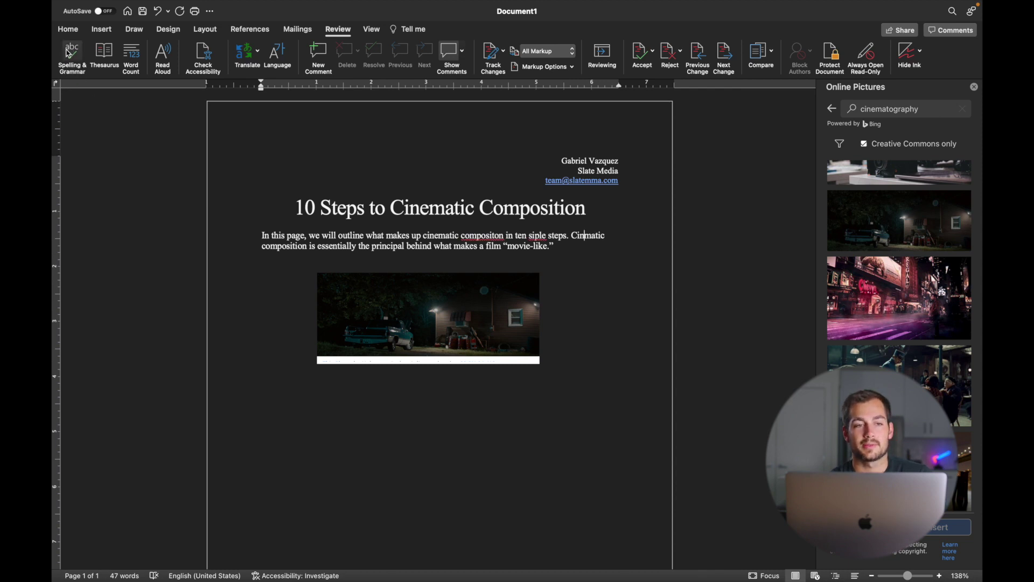
# - Run Spelling and Grammar, changing the errors to Cinematic, composition and simple
pyautogui.click(71, 58)
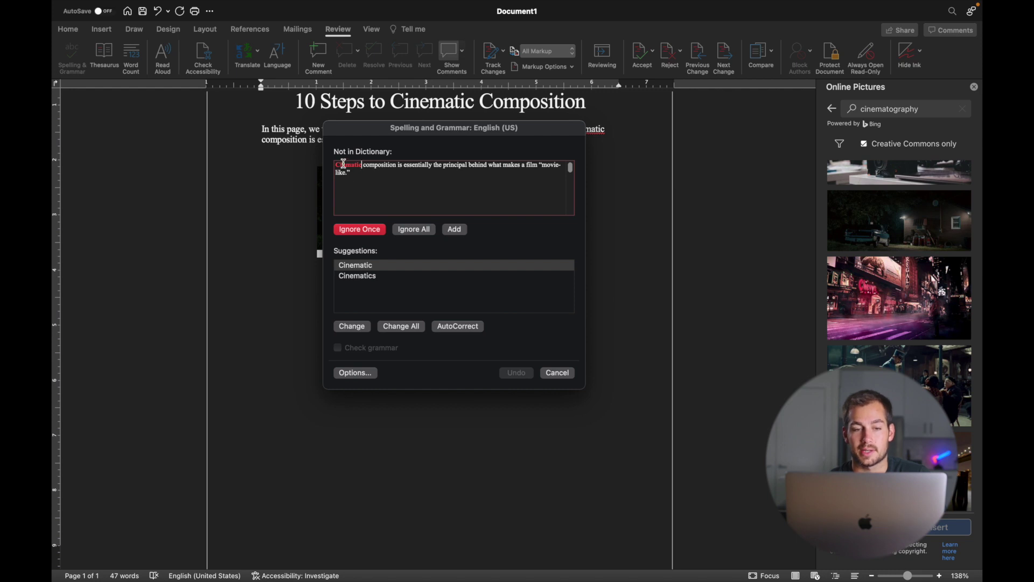
pyautogui.click(352, 327)
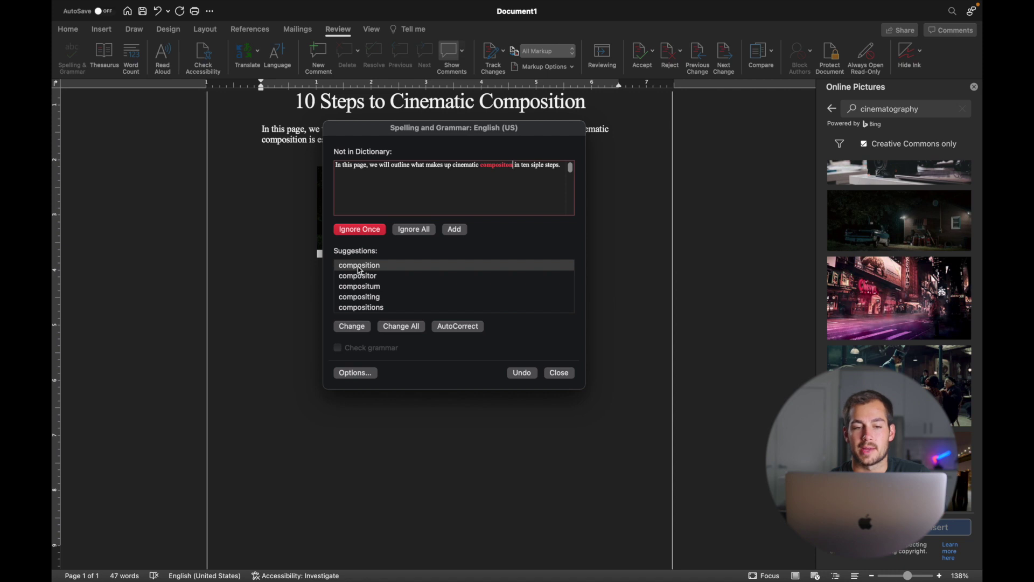
pyautogui.click(354, 328)
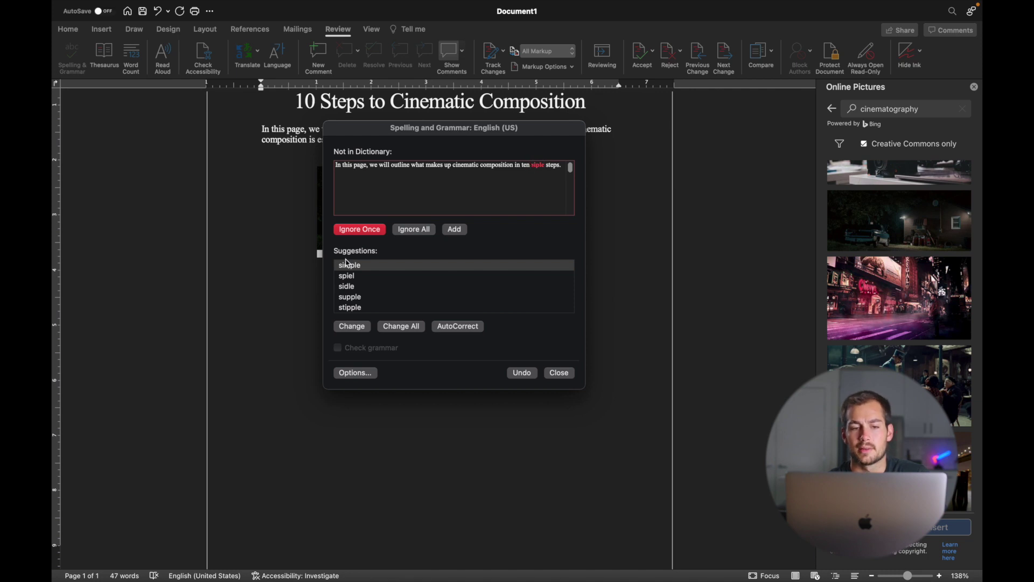
pyautogui.click(351, 326)
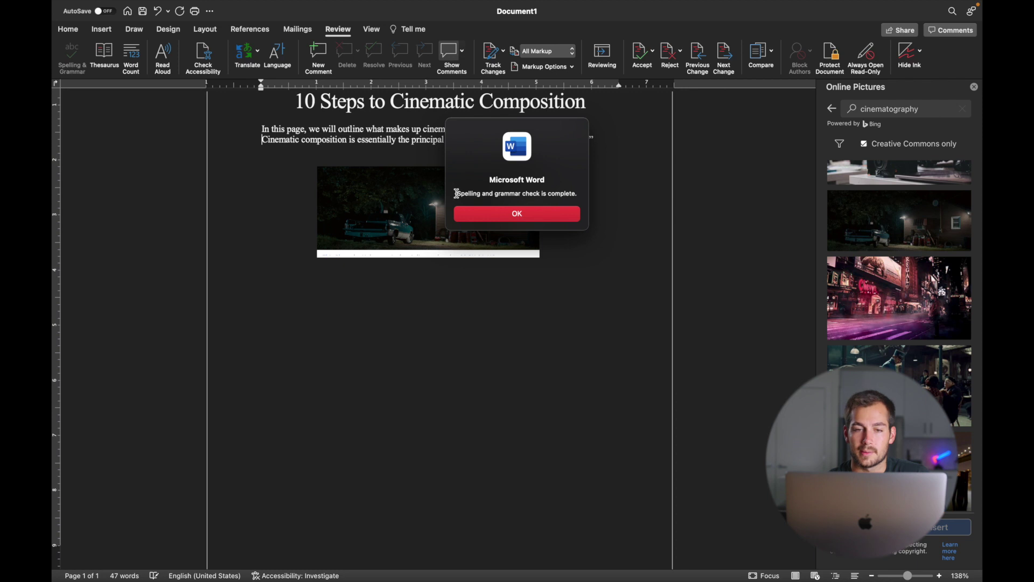
pyautogui.moveTo(457, 193); pyautogui.dragTo(566, 196)
pyautogui.click(564, 213)
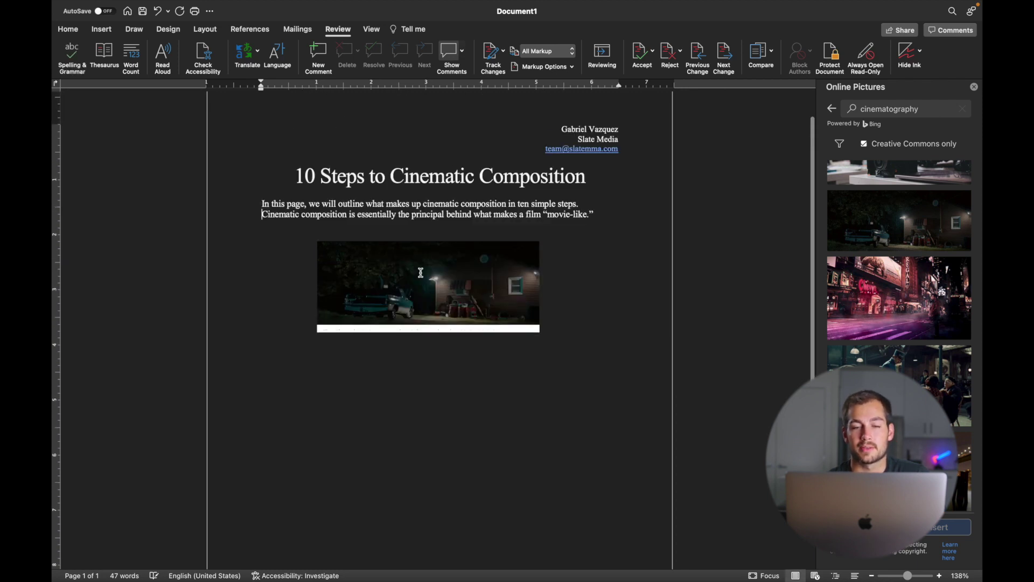
pyautogui.click(131, 57)
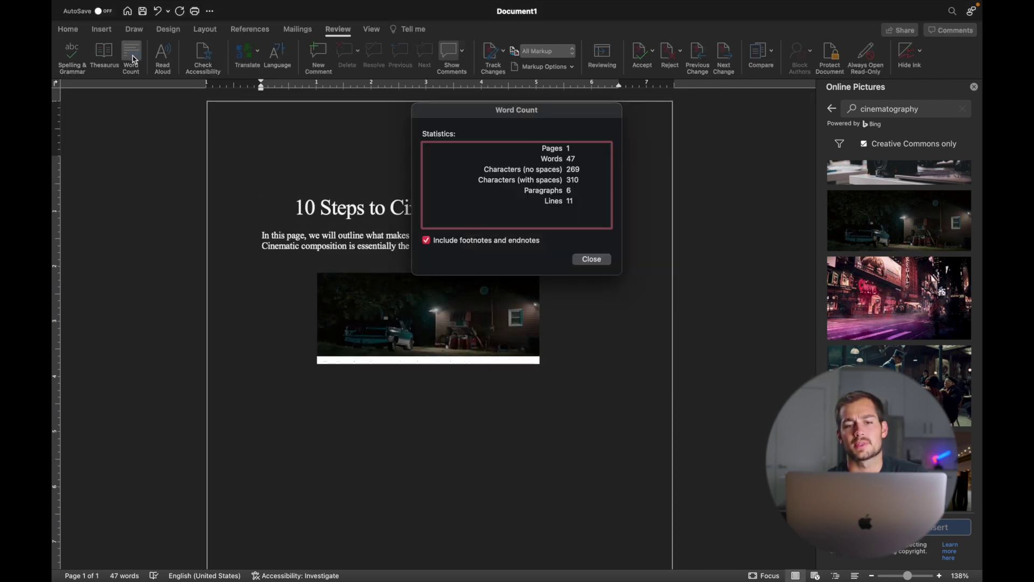
pyautogui.click(597, 261)
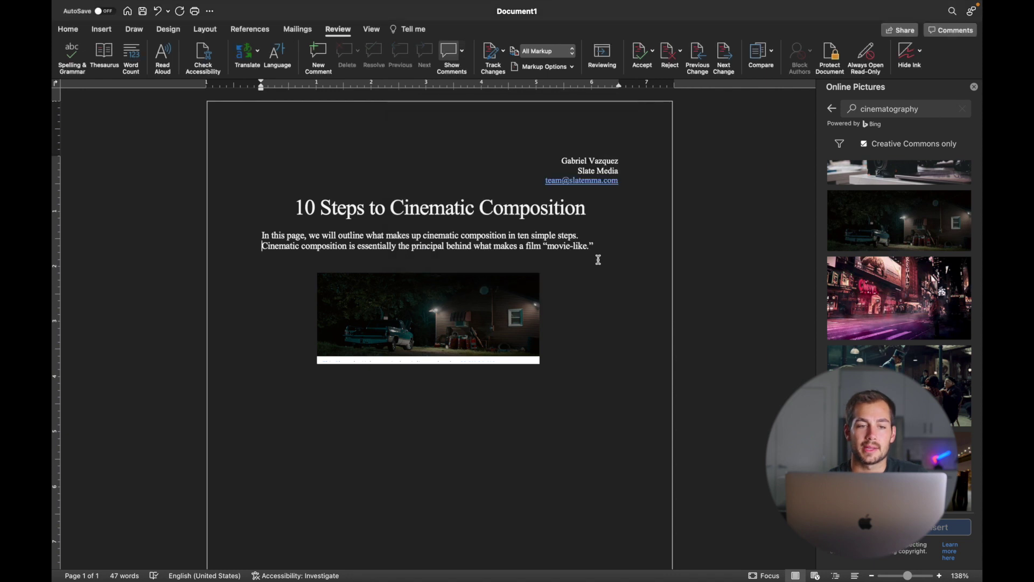
pyautogui.click(131, 54)
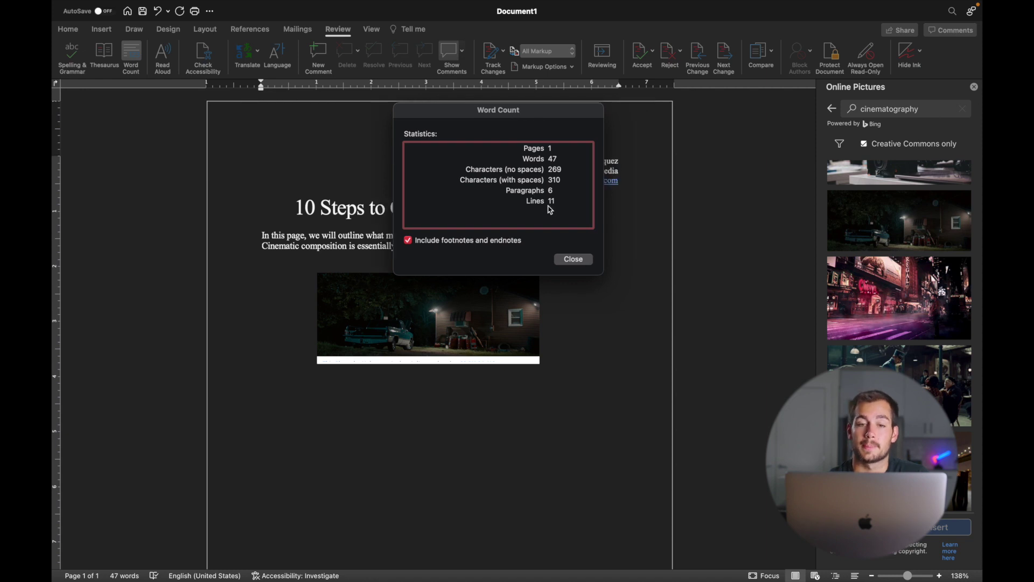
pyautogui.press('Escape')
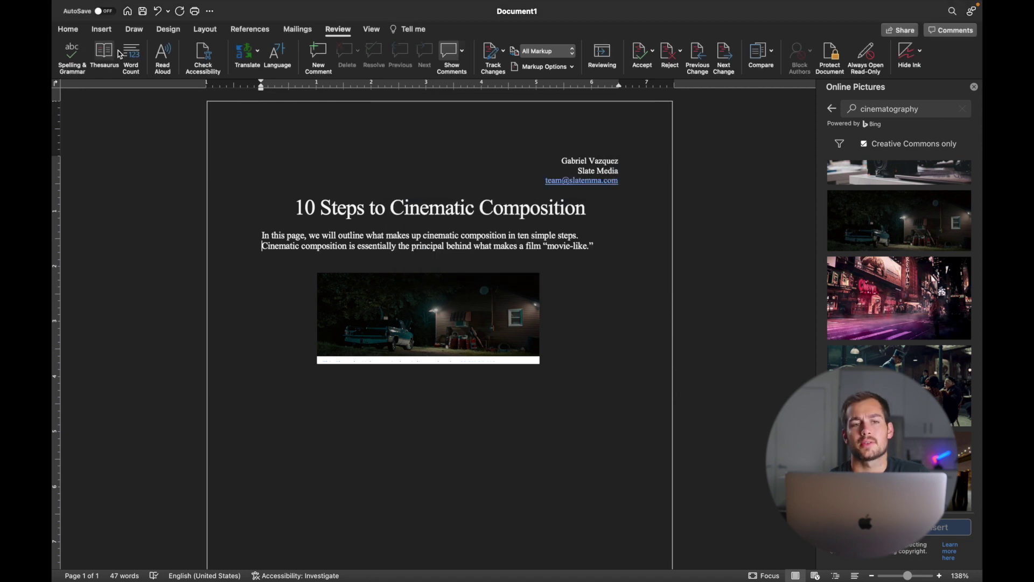
# - Select the whole document and set its line spacing to 2.0
pyautogui.click(70, 31)
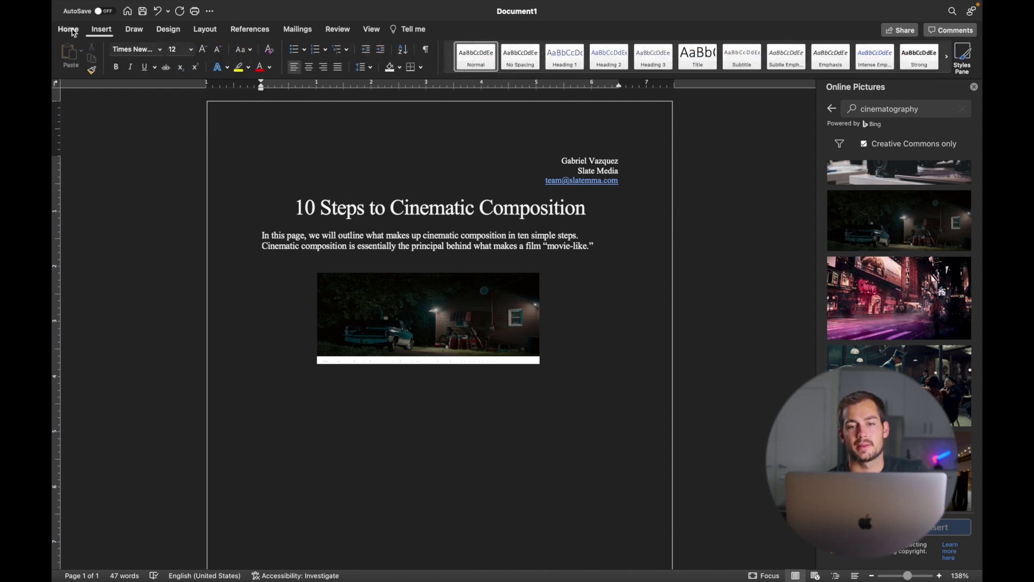
pyautogui.click(598, 245)
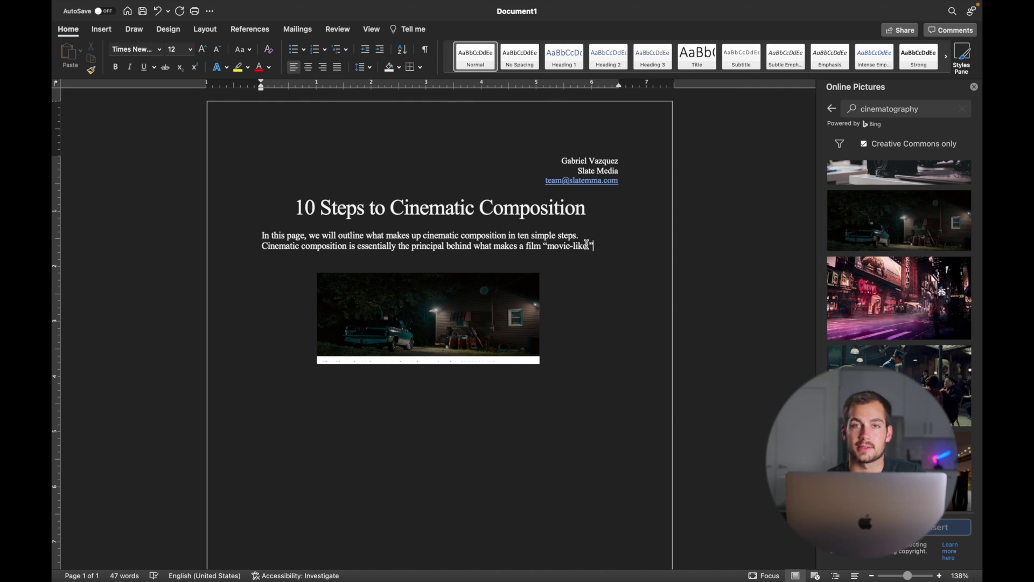
pyautogui.press('super+a')
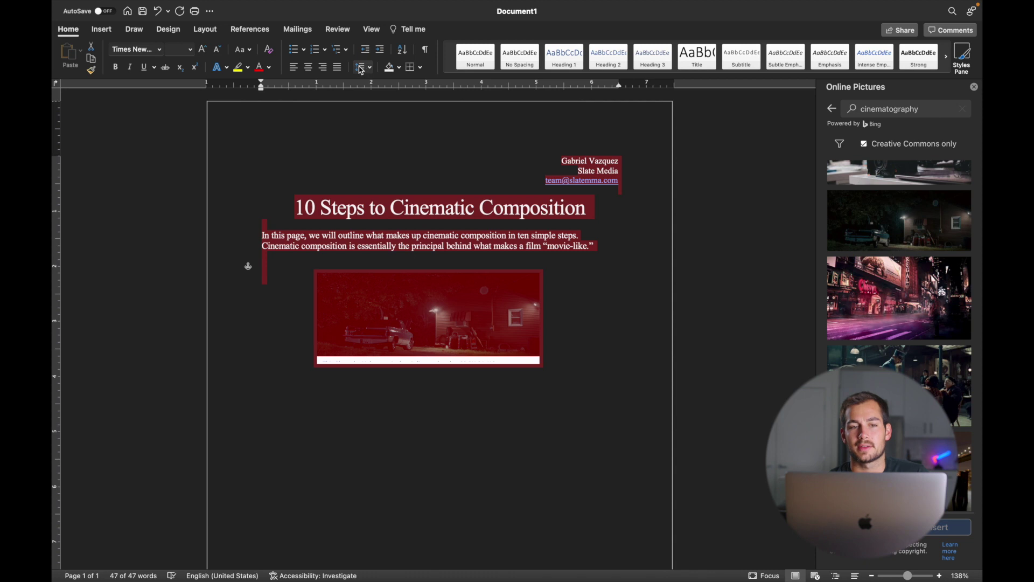
pyautogui.click(364, 67)
pyautogui.click(366, 129)
pyautogui.click(299, 204)
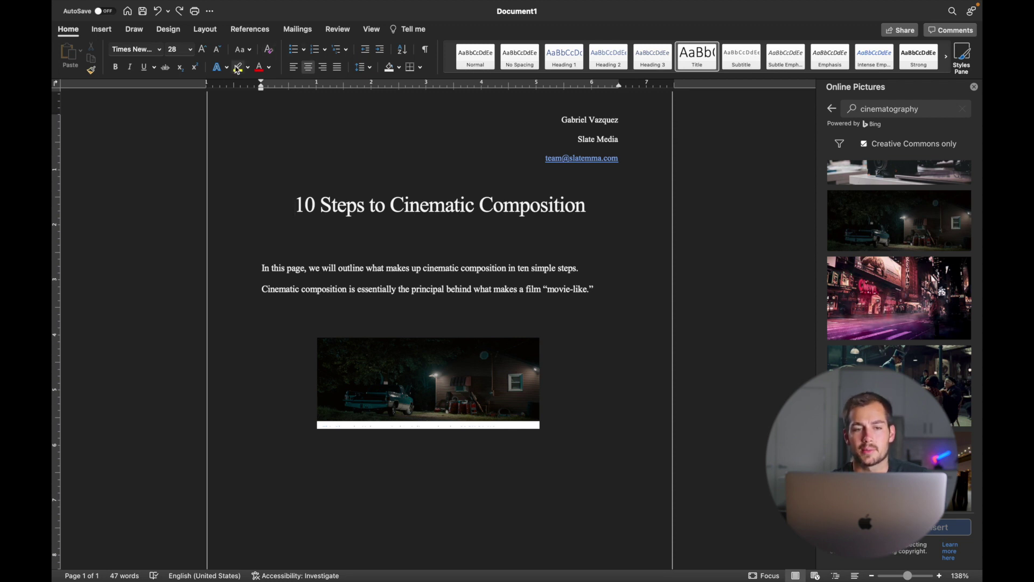
# - Try highlighting 'will outline what makes' in the intro, then undo the highlight
pyautogui.moveTo(323, 268); pyautogui.dragTo(410, 268)
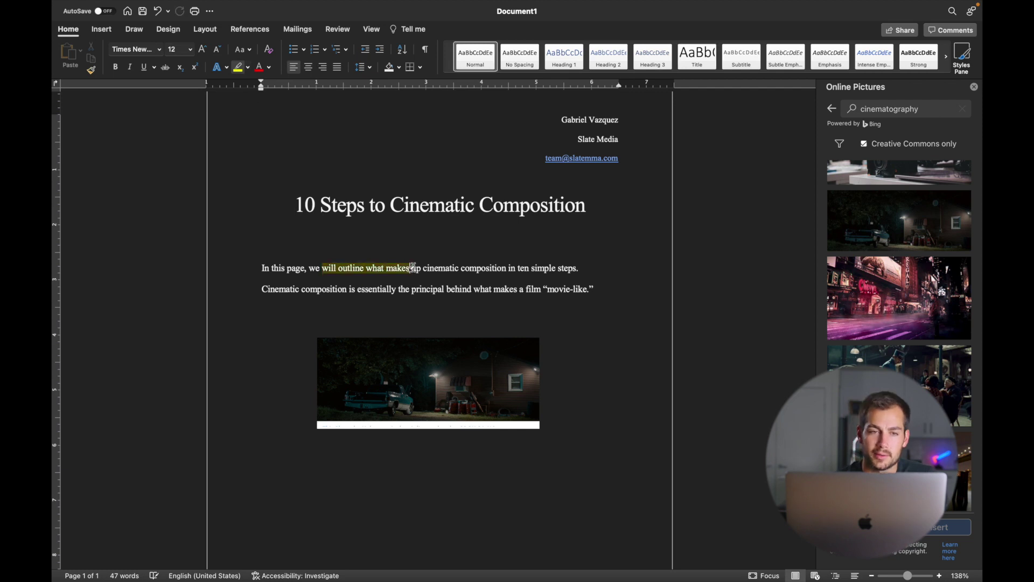
pyautogui.click(248, 66)
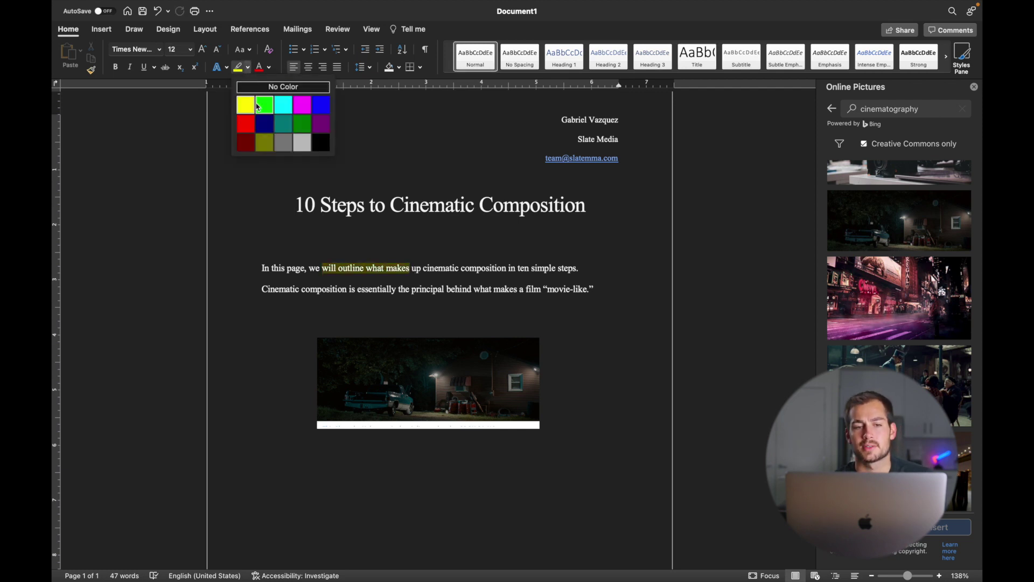
pyautogui.click(247, 67)
pyautogui.press('super+z')
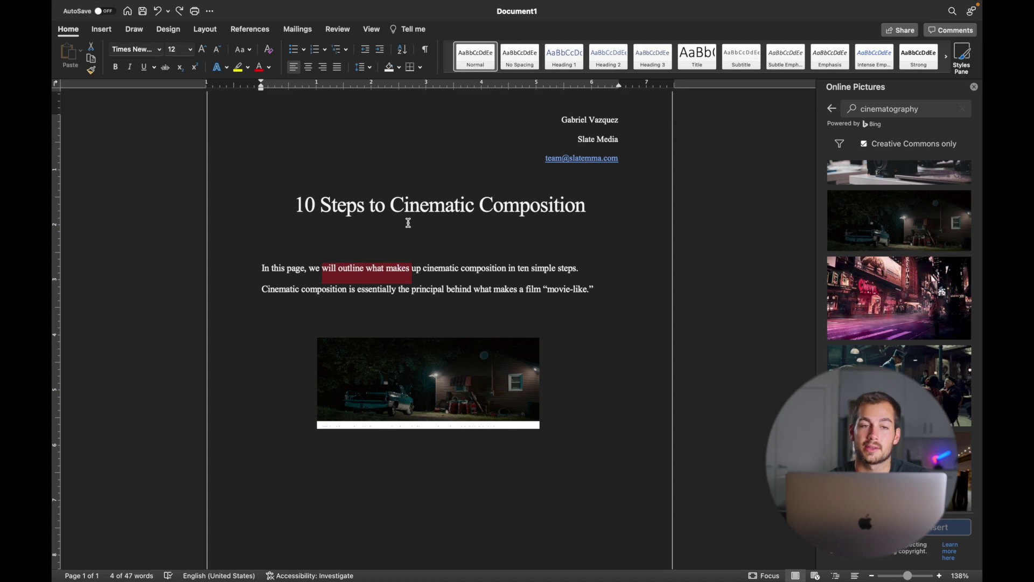
# - Save the document as '10 Steps to Cinematic Composition' (.docx) in the Documents folder
pyautogui.click(607, 293)
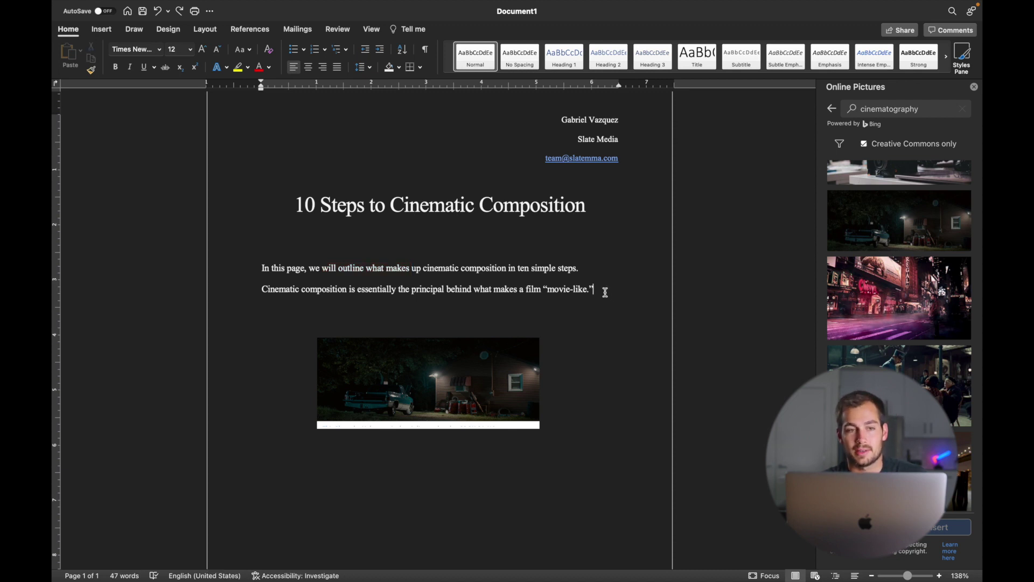
pyautogui.moveTo(281, 3)
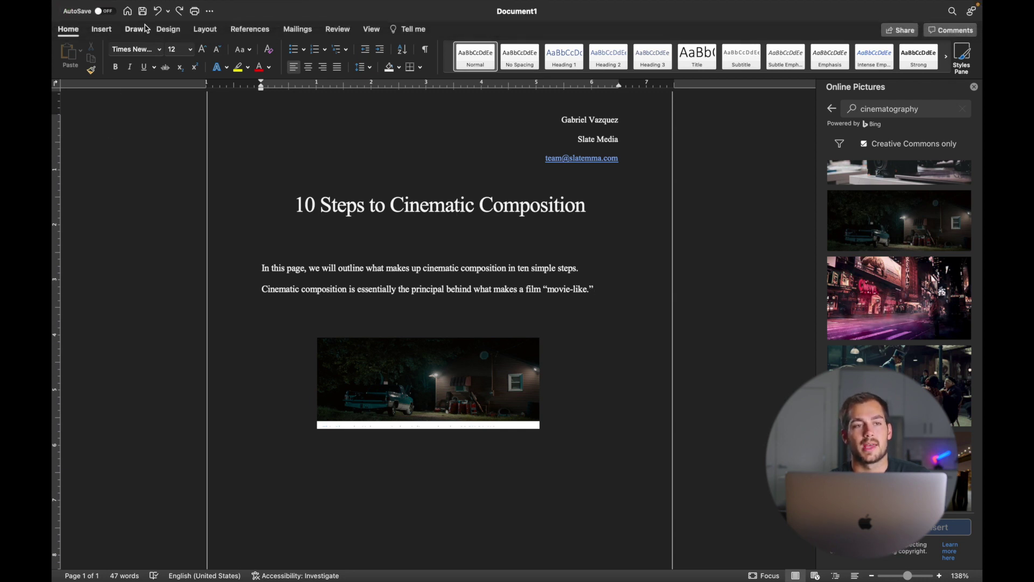
pyautogui.click(119, 7)
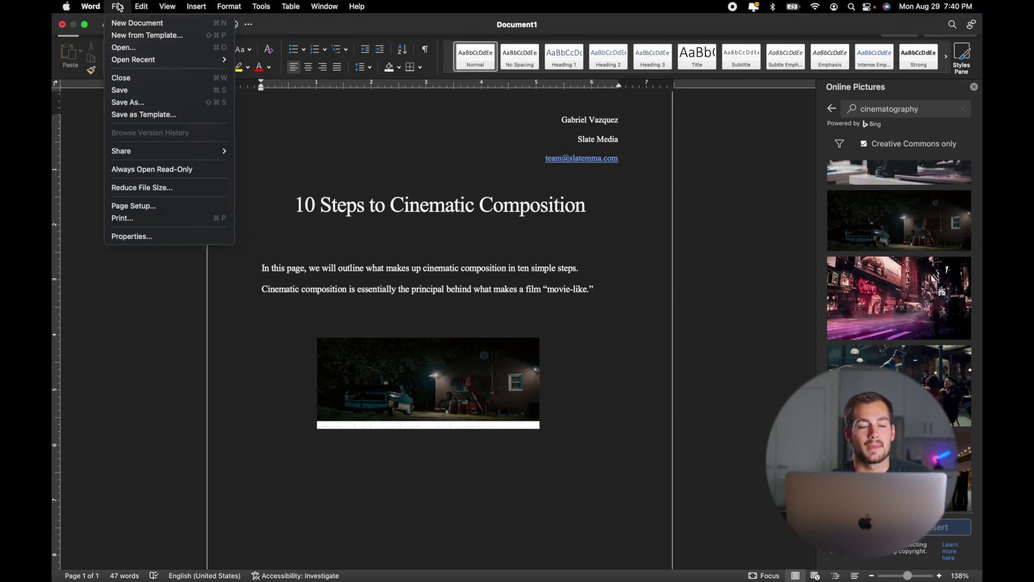
pyautogui.click(142, 105)
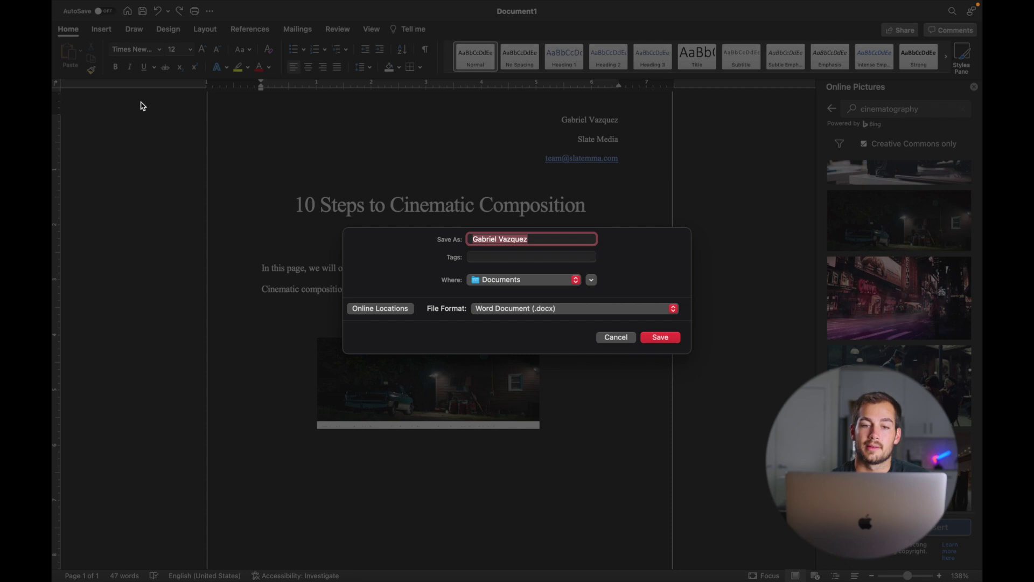
pyautogui.write('10 Steps to Cinematic Composition')
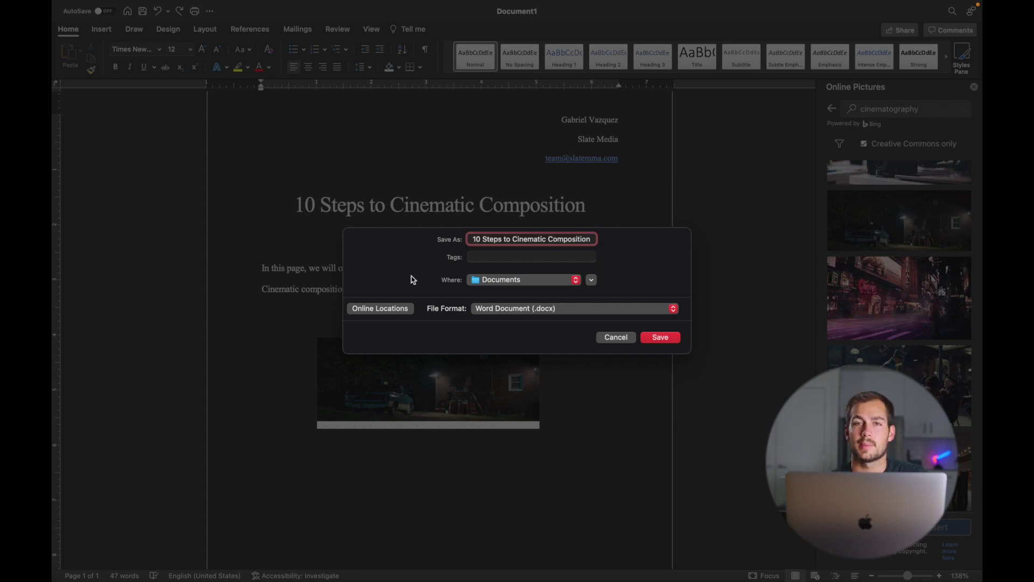
pyautogui.click(500, 280)
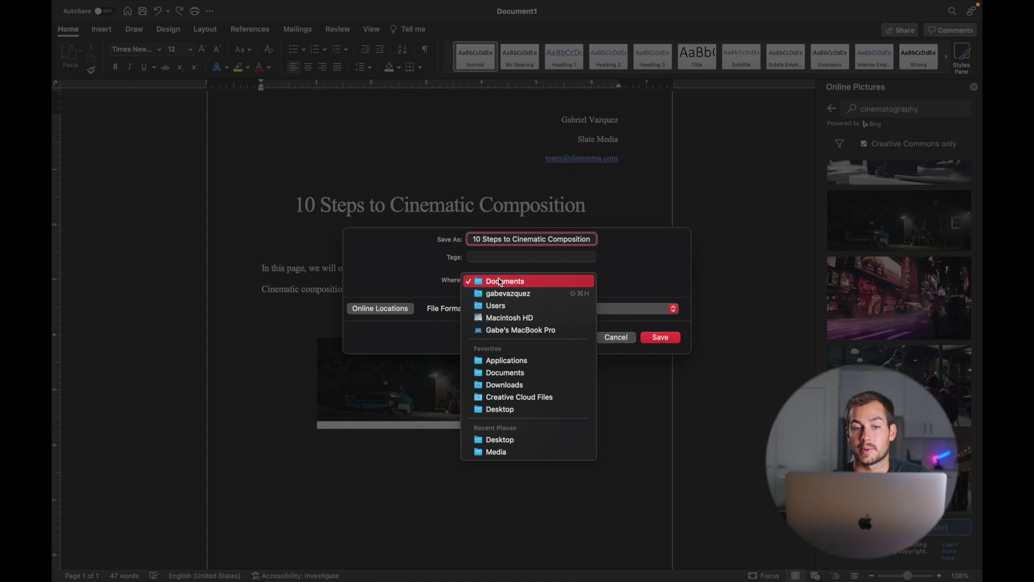
pyautogui.click(436, 276)
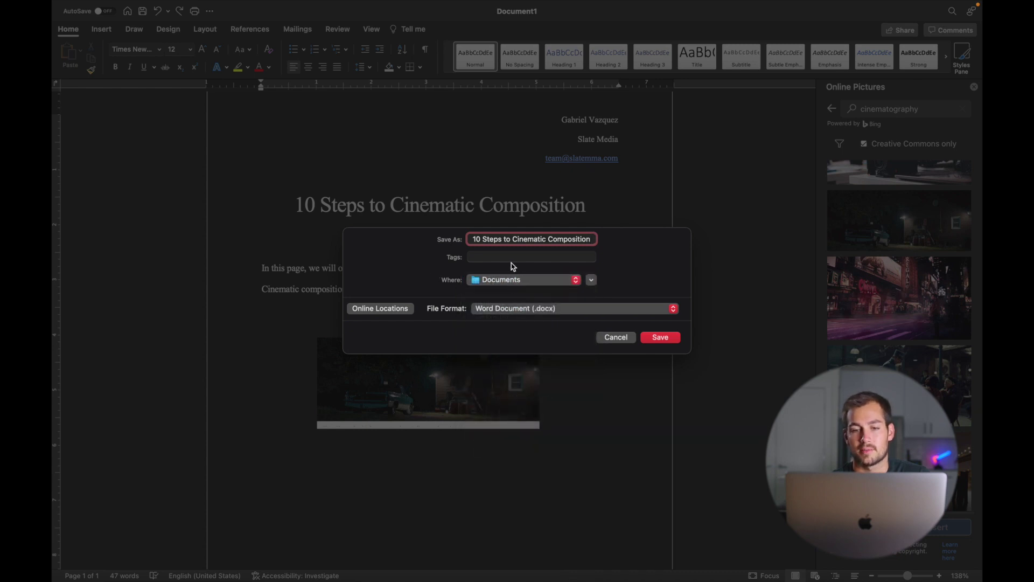
pyautogui.click(653, 337)
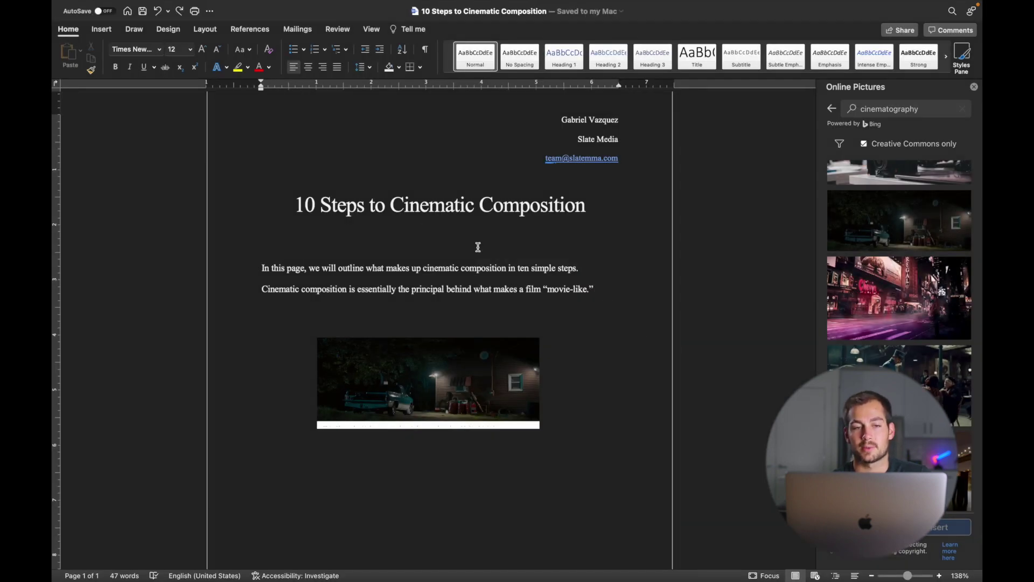
# - Bring up File > Share for the saved document, showing the Send PDF option
pyautogui.scroll(3, 354, 161)
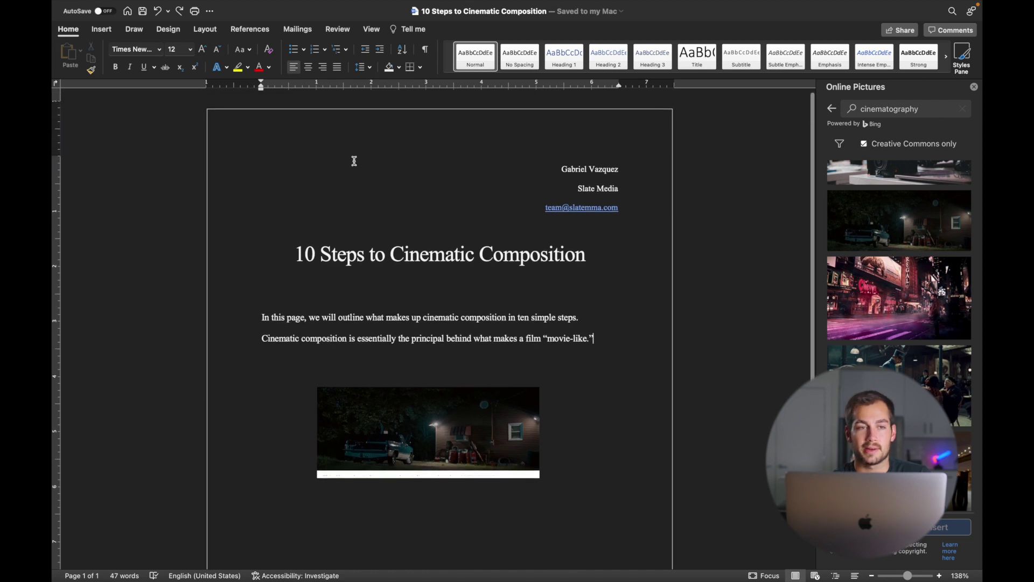
pyautogui.moveTo(215, 36)
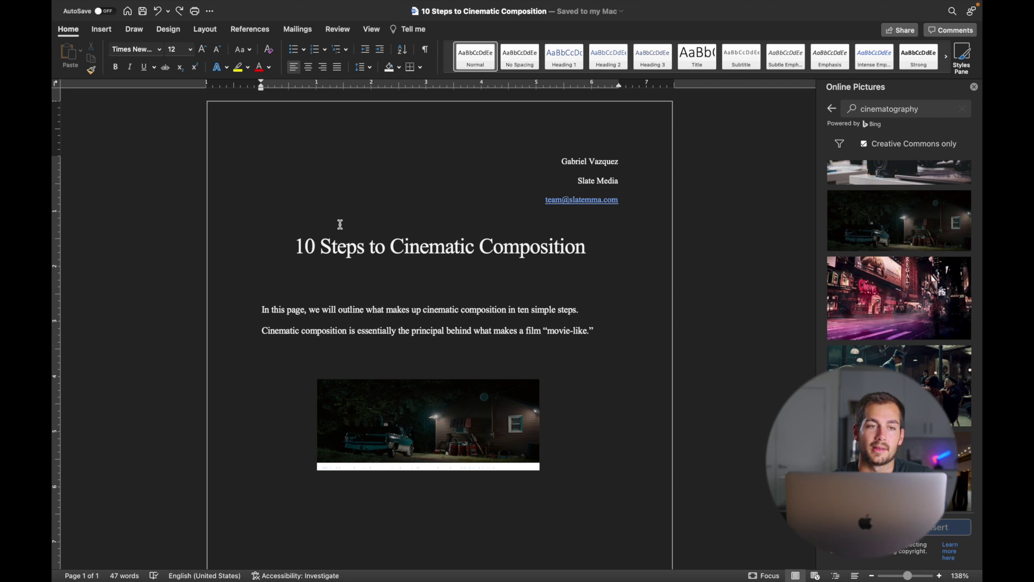
pyautogui.click(141, 6)
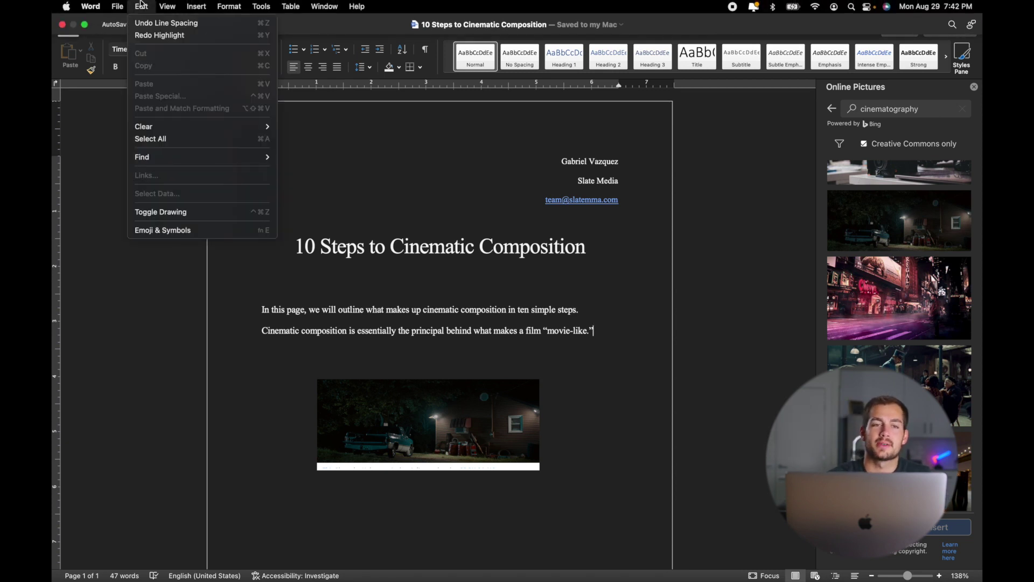
pyautogui.moveTo(119, 7)
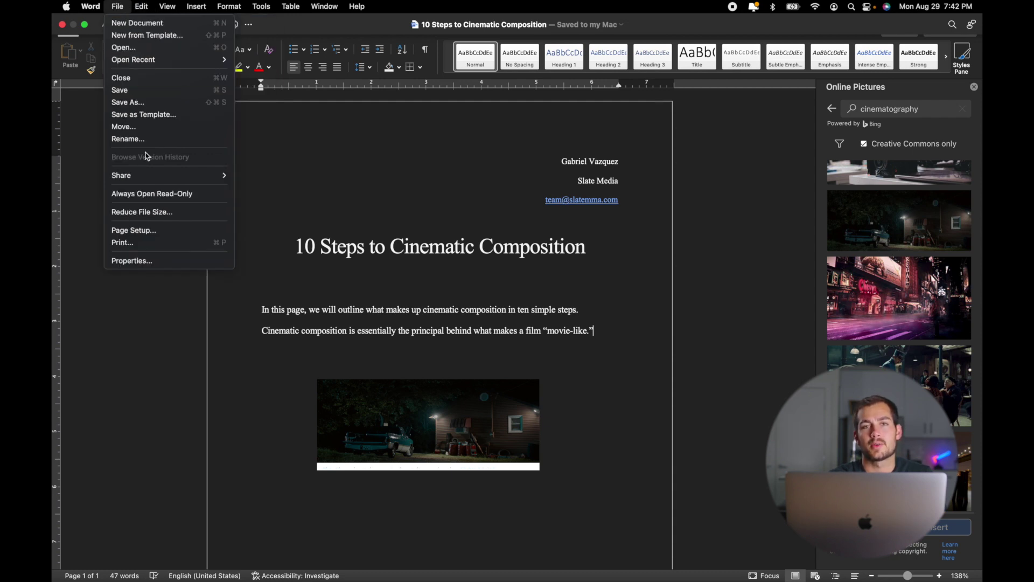
pyautogui.moveTo(143, 178)
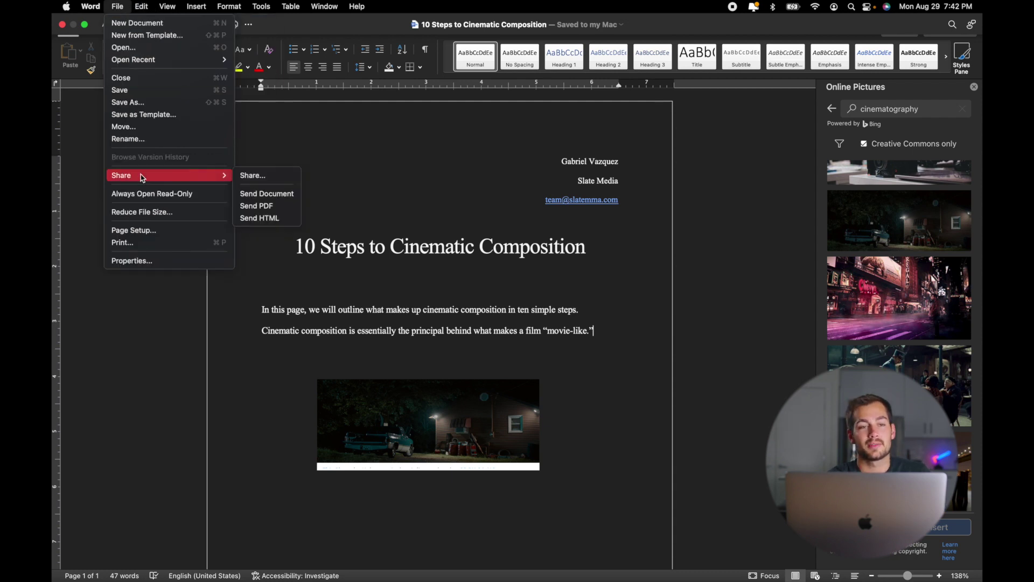
pyautogui.click(260, 208)
pyautogui.click(118, 6)
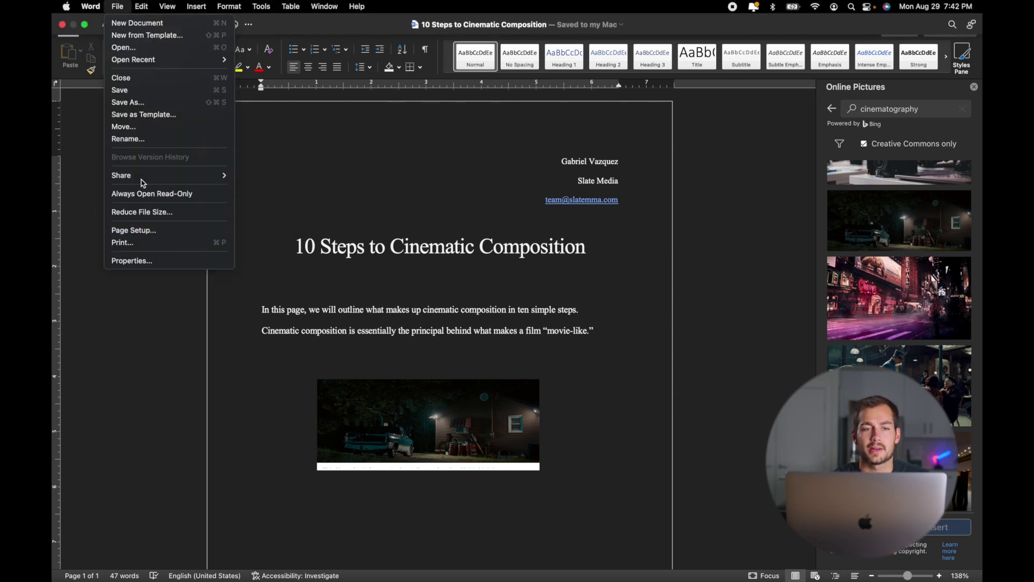